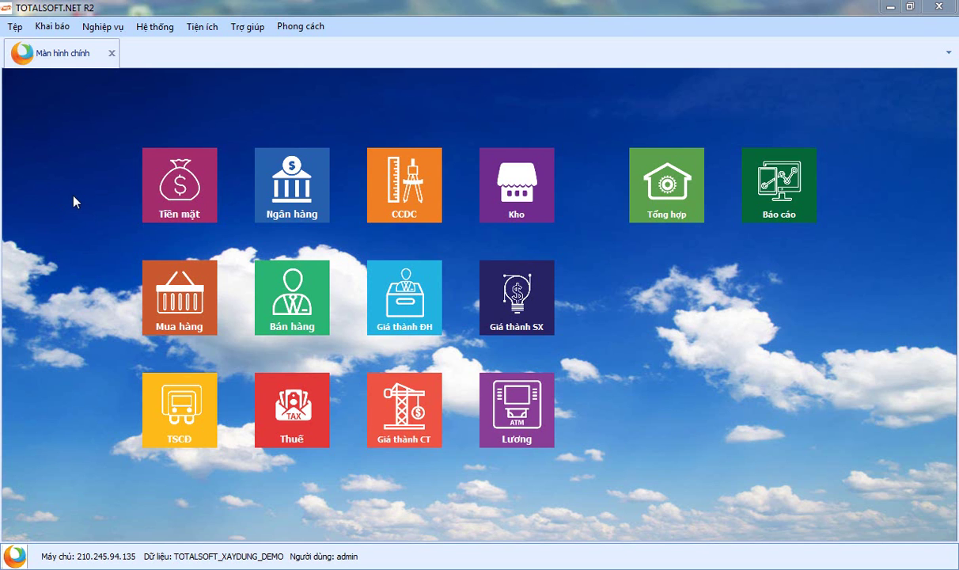
# Step: Open the Tài sản cố định declaration list and start a new fixed asset record
pyautogui.click(193, 431)
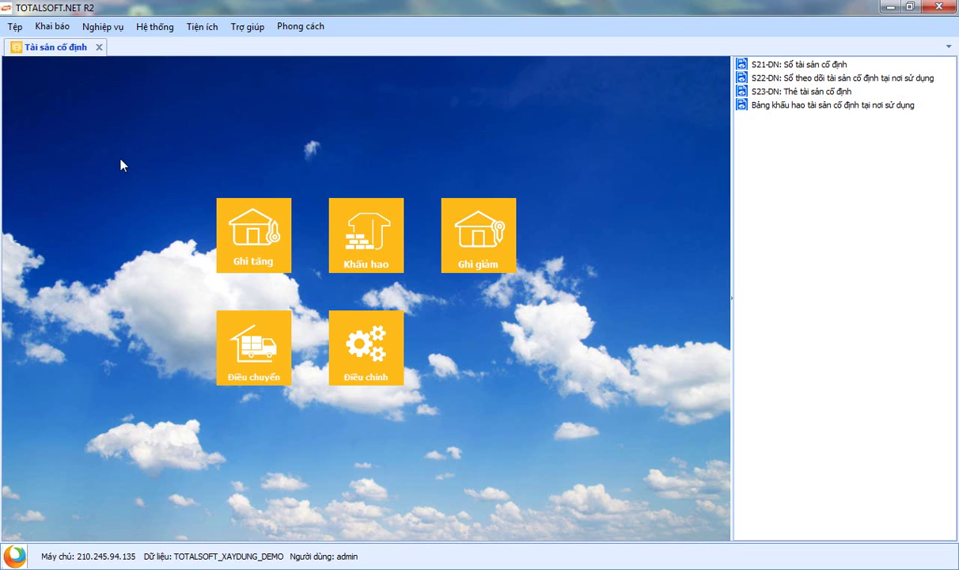
pyautogui.click(54, 27)
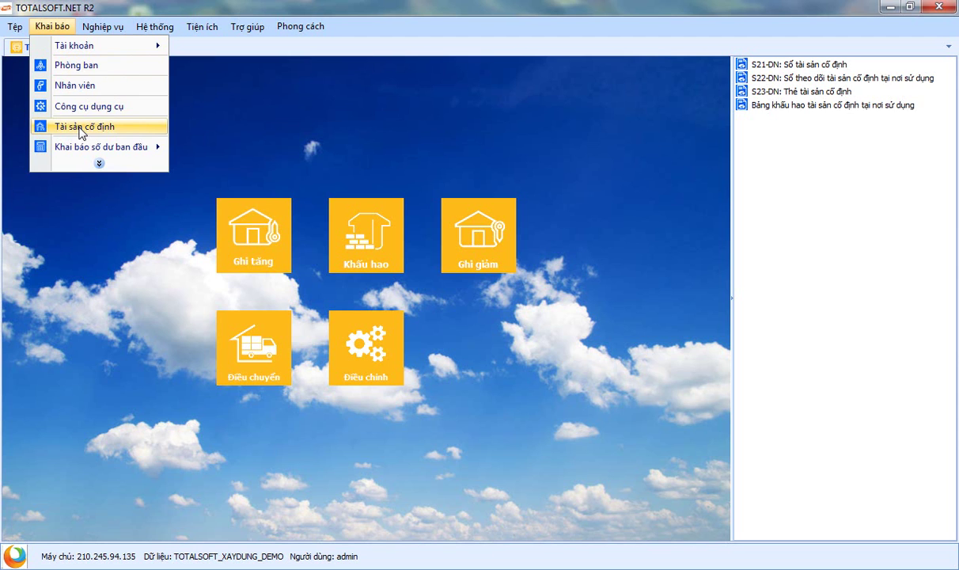
pyautogui.click(81, 128)
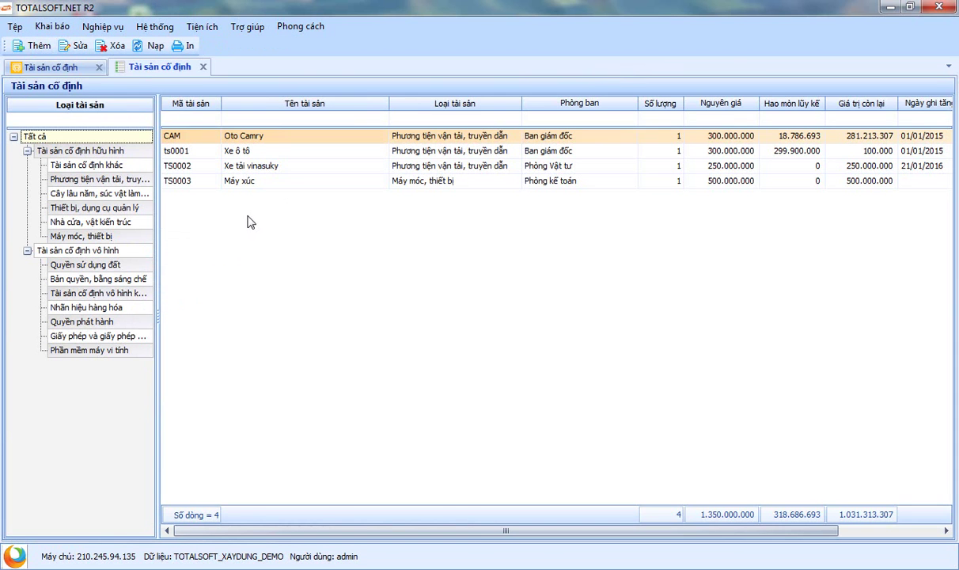
pyautogui.rightClick(286, 207)
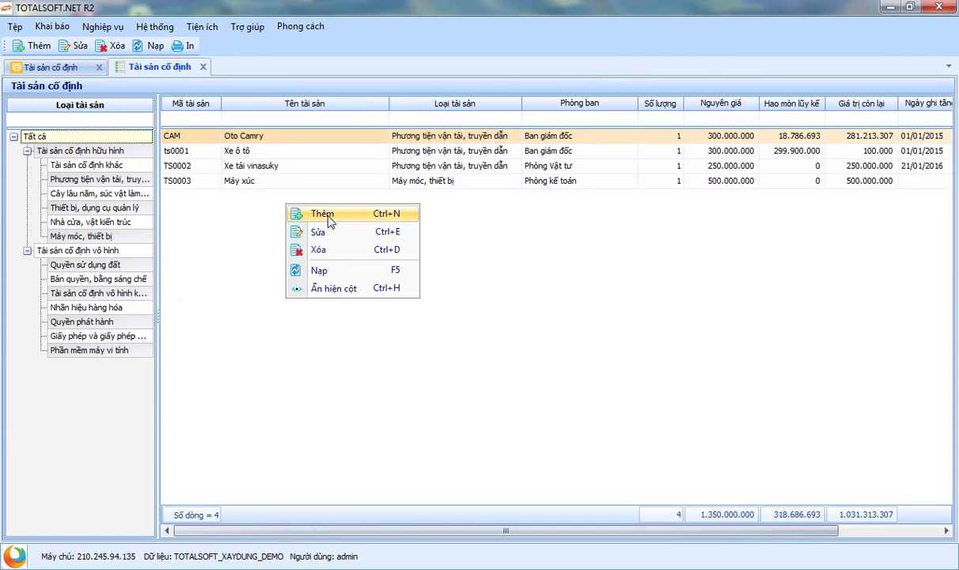
pyautogui.click(329, 218)
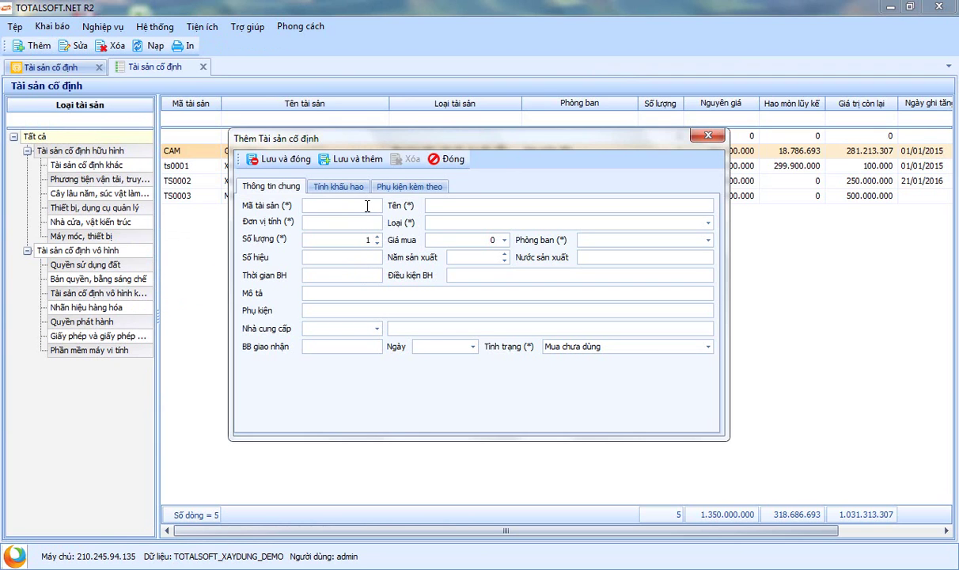
# Step: Enter asset code TS0004, name Máy cẩu DAIHATSU and unit Cái for the new asset
pyautogui.write('TS0004')
pyautogui.press('Tab')
pyautogui.write('Máy cẩu DAIHATSU')
pyautogui.press('Tab')
pyautogui.write('Cái')
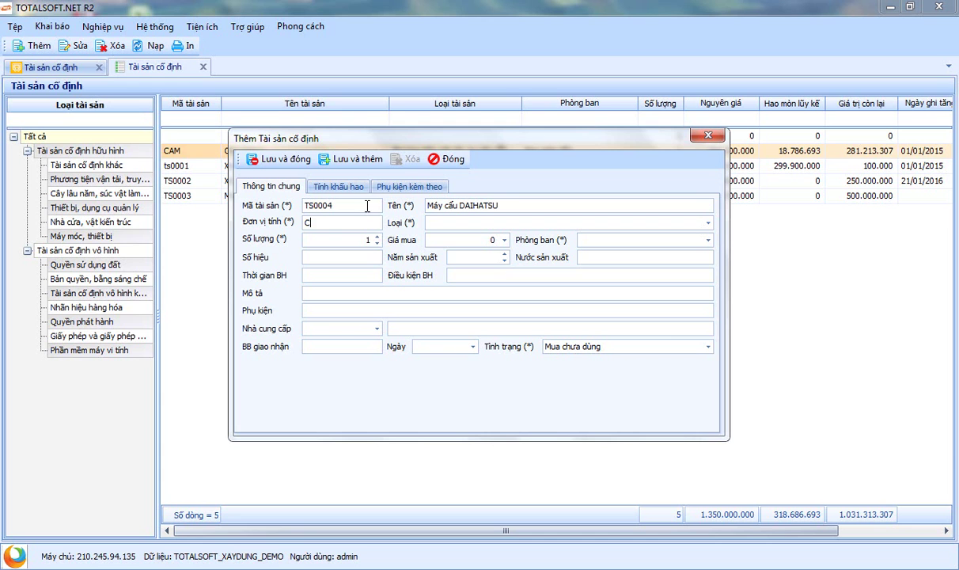
pyautogui.press('Tab')
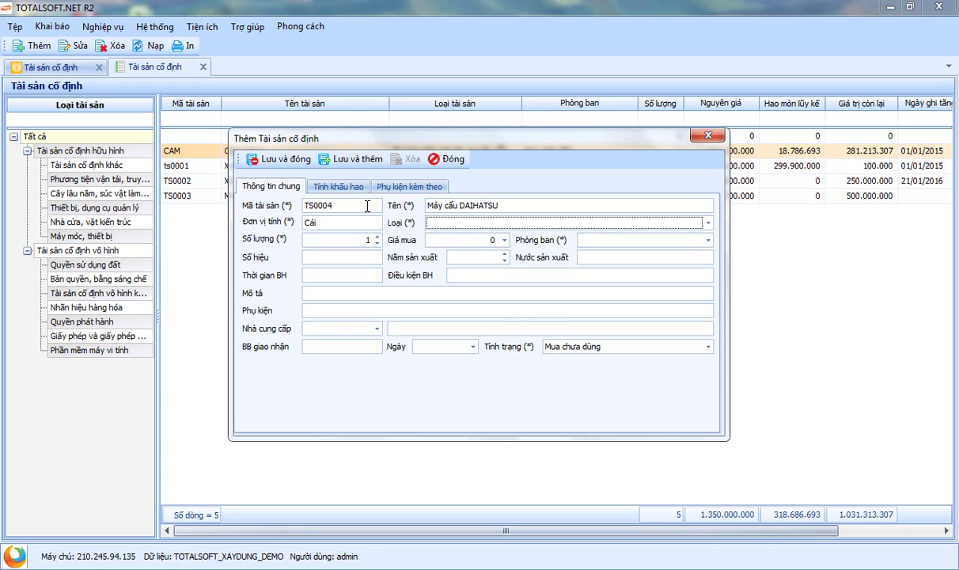
# Step: Set the asset's type to Máy móc, thiết bị
pyautogui.click(507, 220)
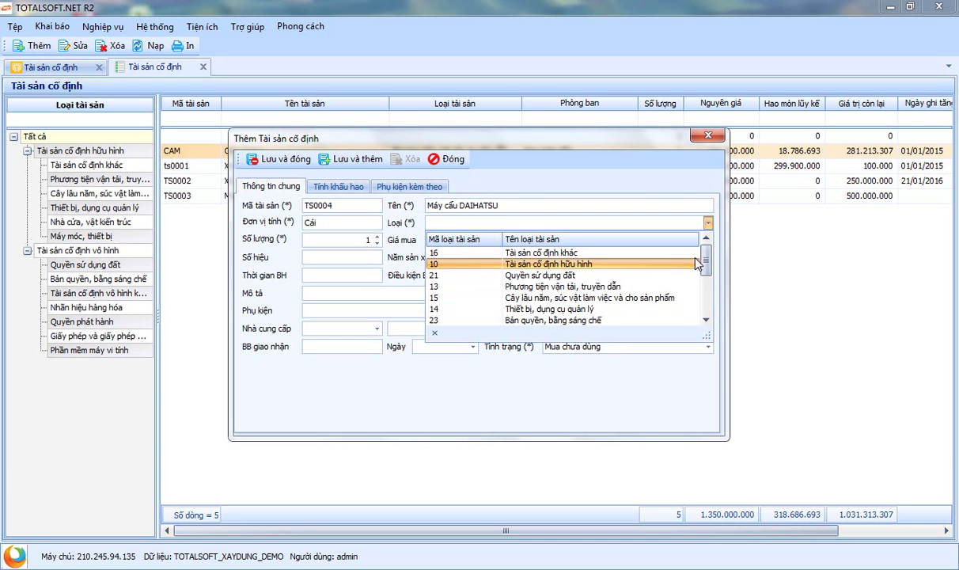
pyautogui.scroll(-3, 671, 262)
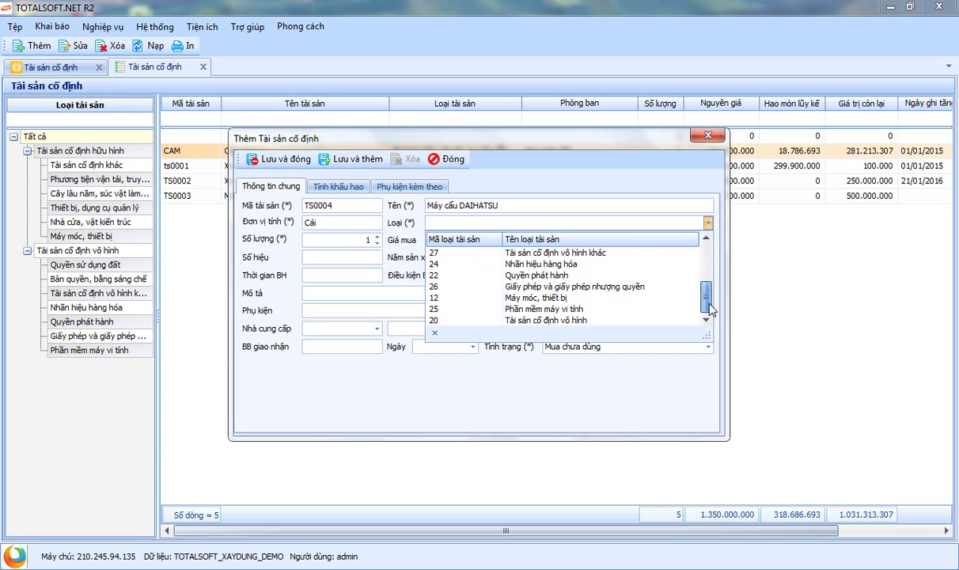
pyautogui.click(547, 297)
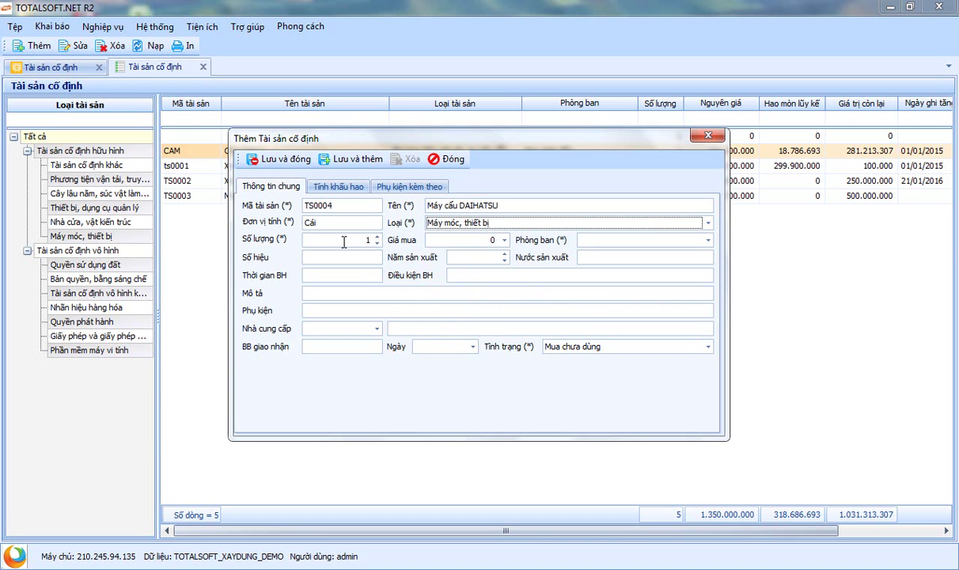
# Step: Set the purchase price to 502.000.000 and assign the asset to the department Bộ phận thi công công trình
pyautogui.click(438, 242)
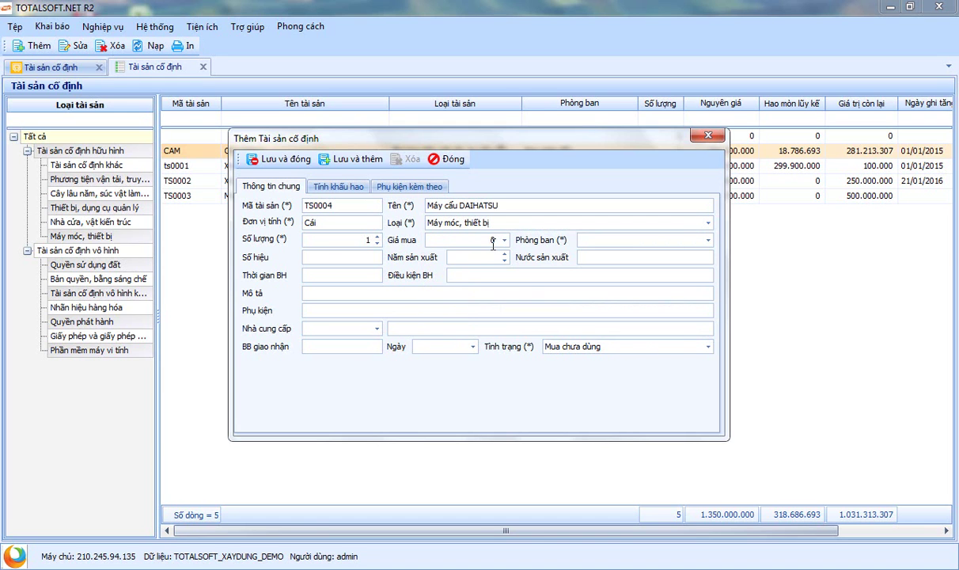
pyautogui.doubleClick(492, 240)
pyautogui.write('500.000.000')
pyautogui.press('BackSpace')
pyautogui.press('BackSpace')
pyautogui.press('BackSpace')
pyautogui.press('BackSpace')
pyautogui.press('BackSpace')
pyautogui.press('BackSpace')
pyautogui.press('BackSpace')
pyautogui.press('BackSpace')
pyautogui.write('02000000')
pyautogui.click(640, 241)
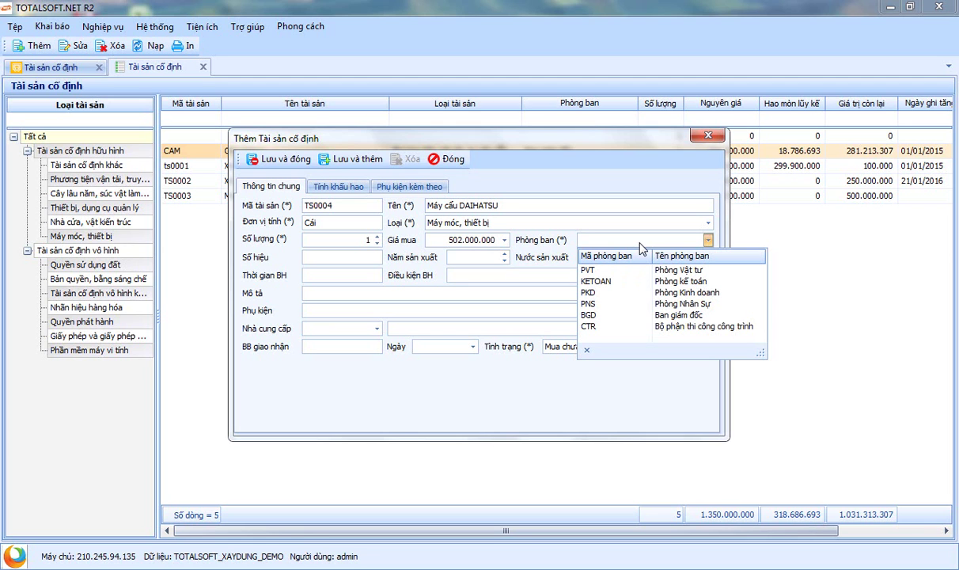
pyautogui.click(712, 331)
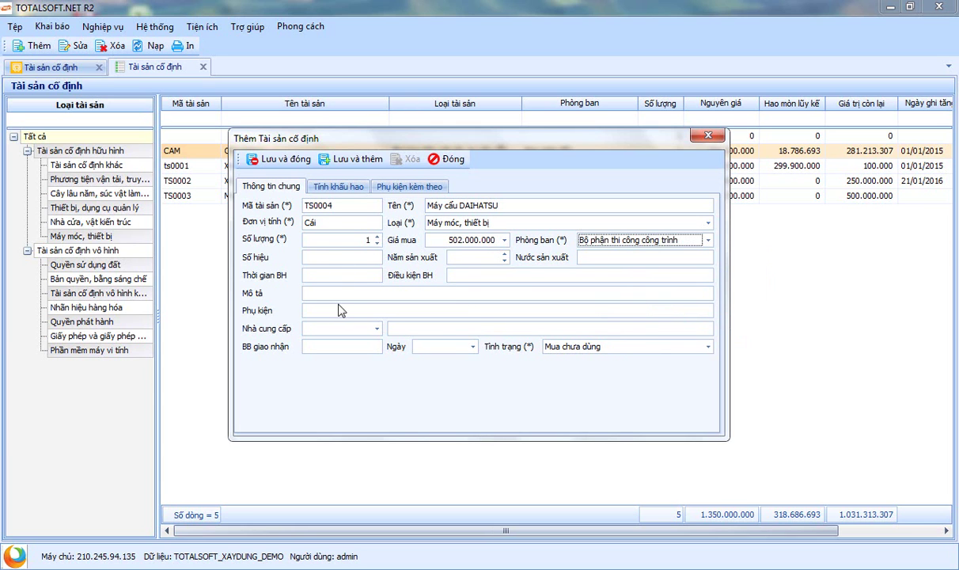
# Step: Choose Công ty Cổ phần cơ khí ô tô Nghệ An as supplier and set the asset's status to Đang dùng
pyautogui.click(377, 328)
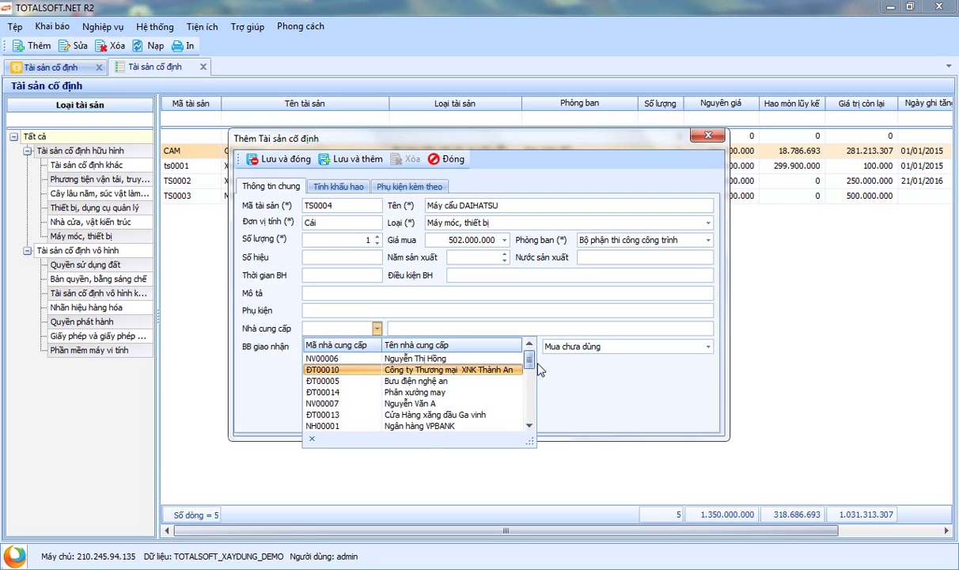
pyautogui.moveTo(530, 372); pyautogui.dragTo(529, 382)
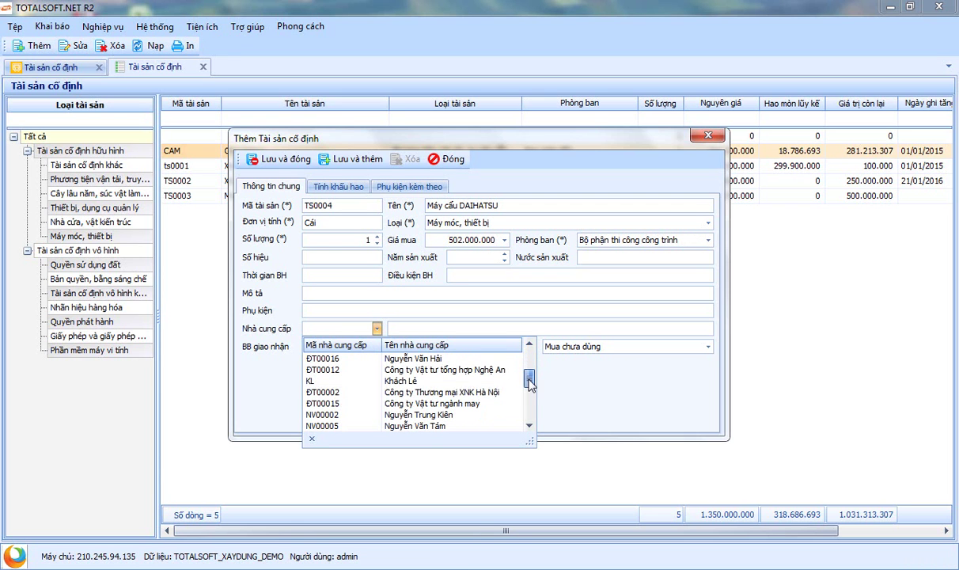
pyautogui.moveTo(529, 381); pyautogui.dragTo(531, 401)
pyautogui.click(467, 392)
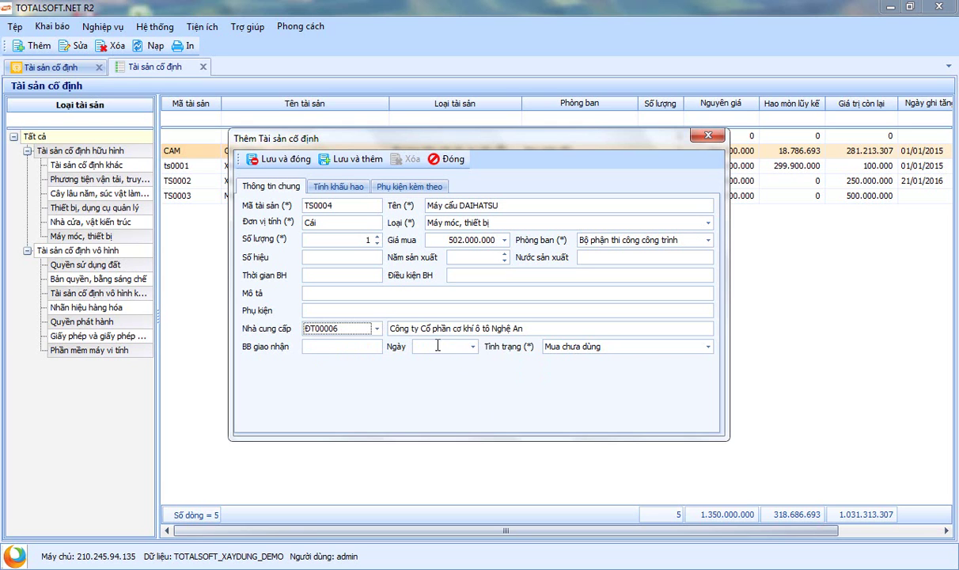
pyautogui.click(578, 346)
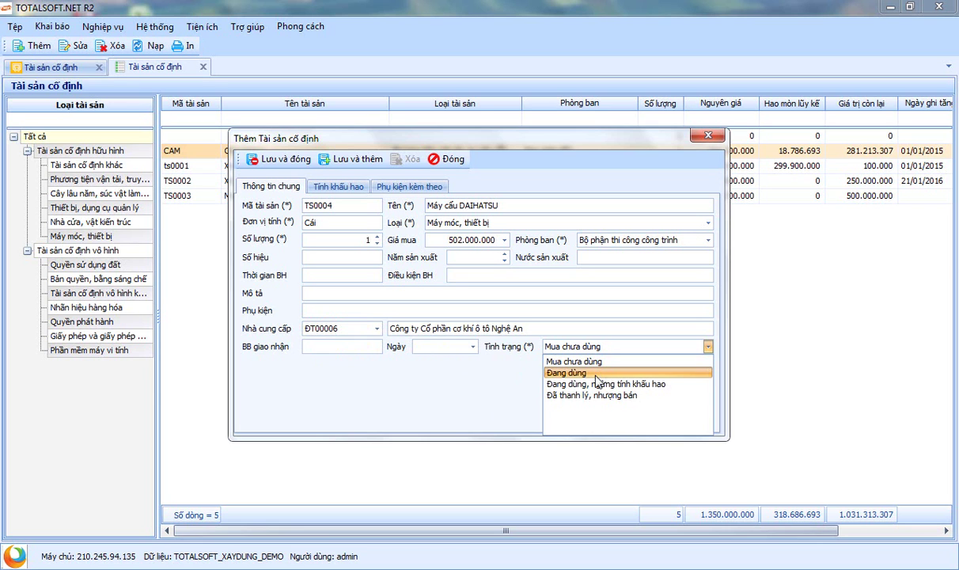
pyautogui.click(595, 375)
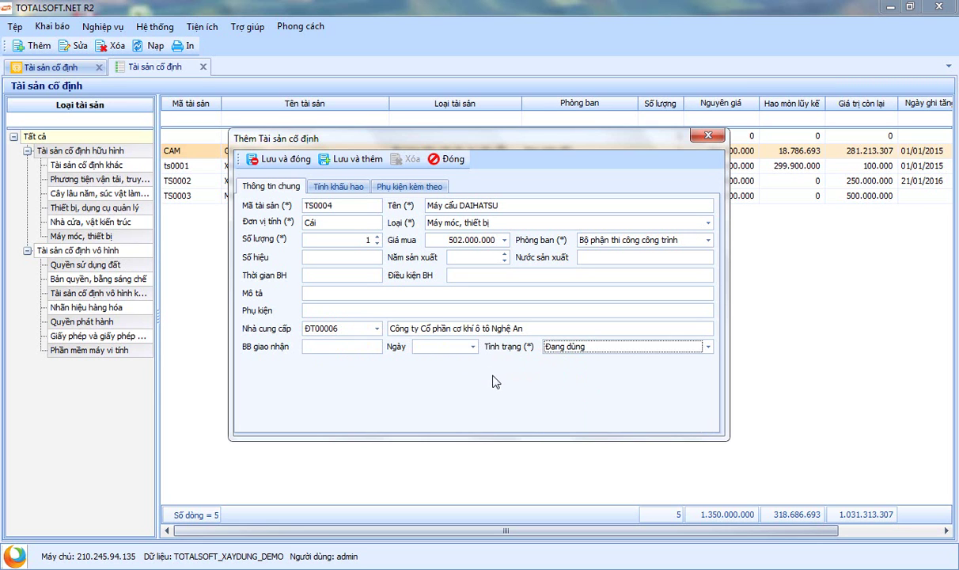
# Step: In the depreciation details, set the purchase, recording, usage and depreciation start dates all to 01/02/2016
pyautogui.click(342, 190)
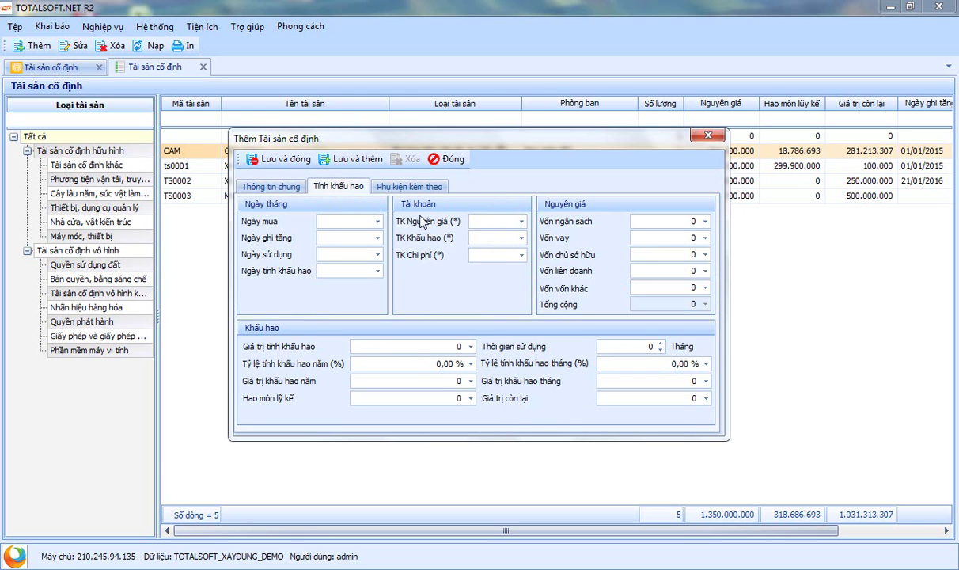
pyautogui.write('02/2016')
pyautogui.press('Tab')
pyautogui.write('02')
pyautogui.press('Tab')
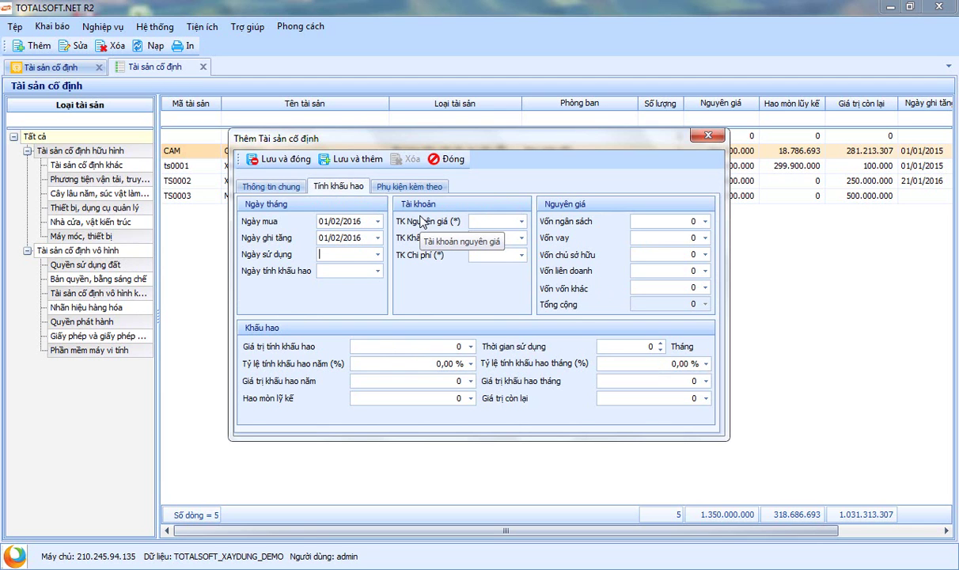
pyautogui.write('01/02')
pyautogui.press('Tab')
pyautogui.write('0102')
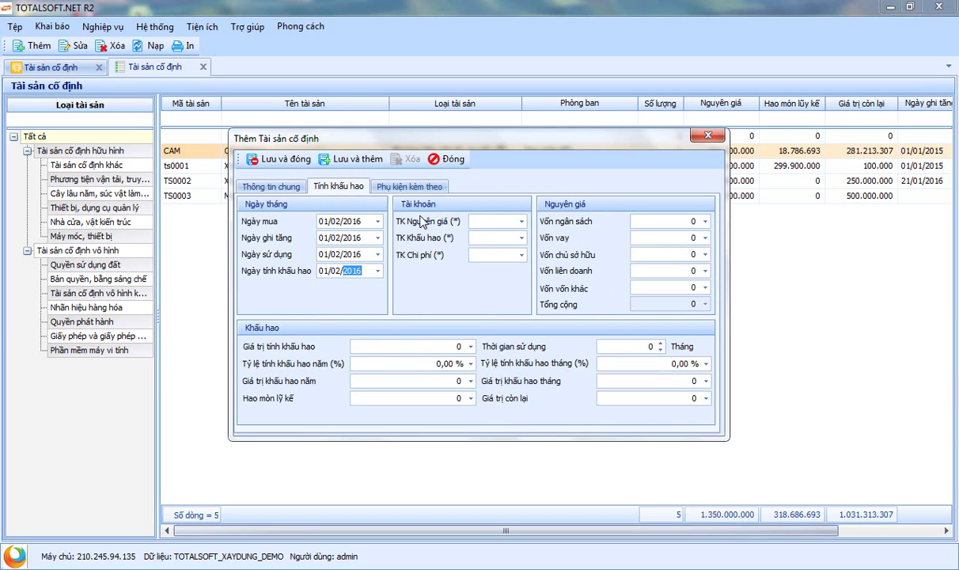
pyautogui.press('Tab')
# Step: Set the original cost account to 2112 and the depreciation account to 21412
pyautogui.click(495, 224)
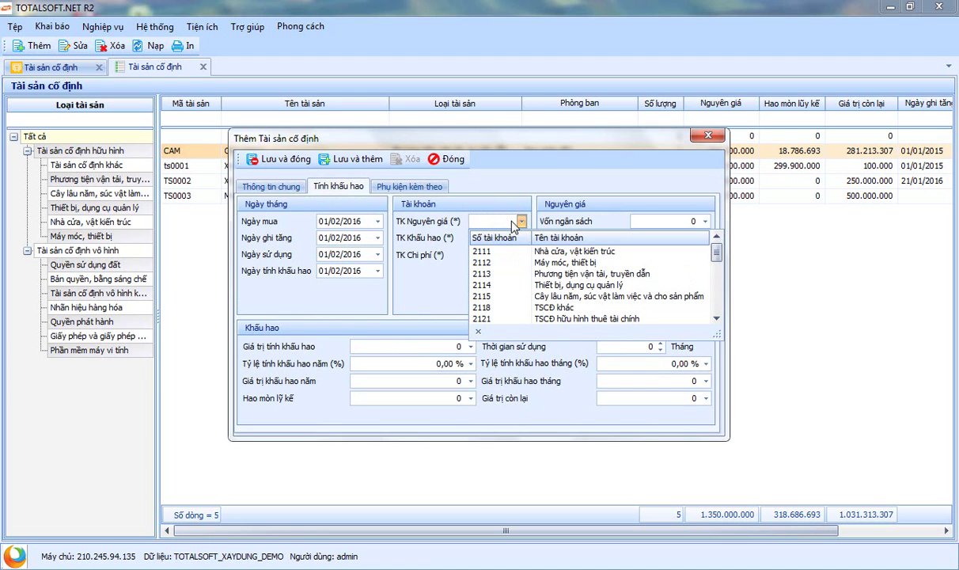
pyautogui.click(523, 264)
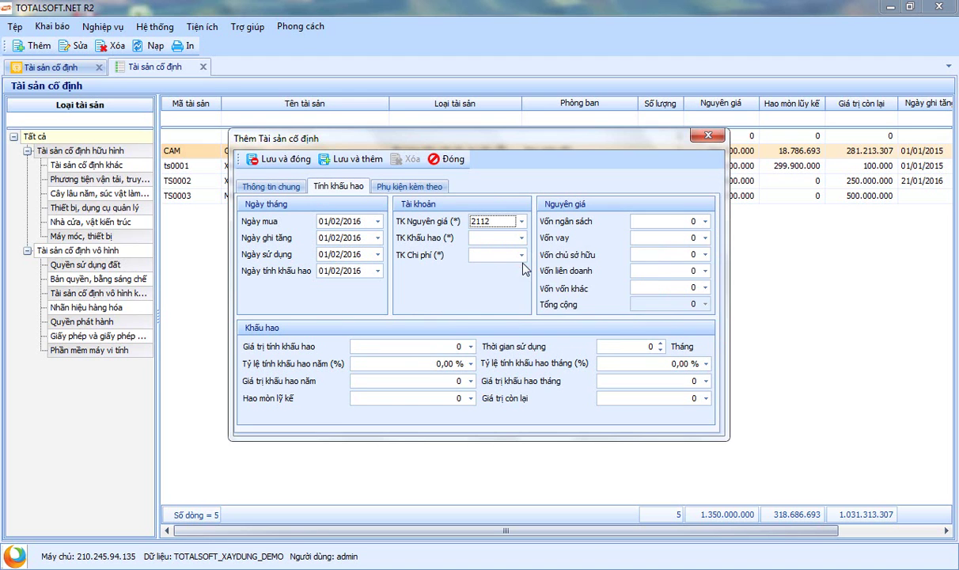
pyautogui.click(497, 239)
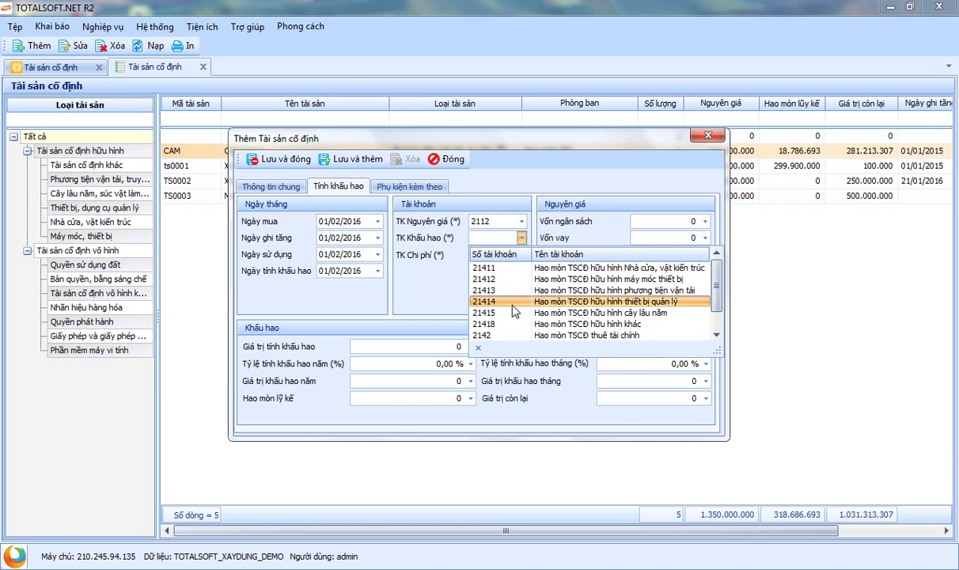
pyautogui.click(497, 280)
# Step: Set the expense account to 6274, Chi phí khấu hao TSCĐ
pyautogui.click(513, 255)
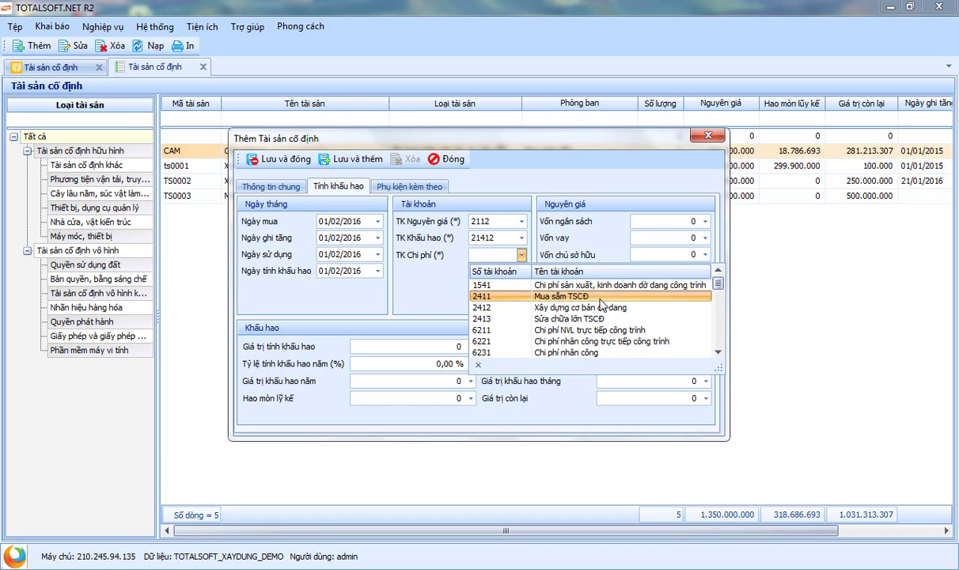
pyautogui.moveTo(721, 291); pyautogui.dragTo(718, 314)
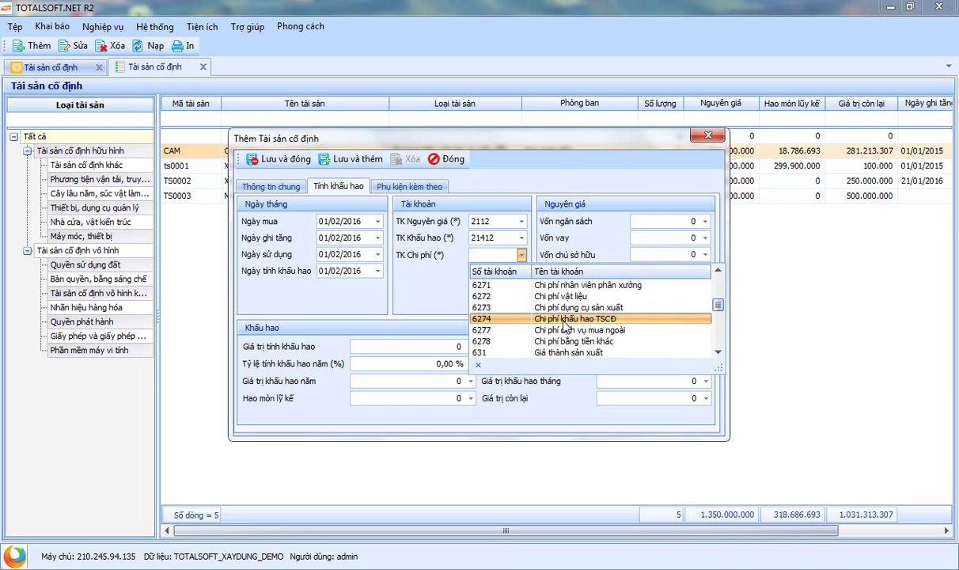
pyautogui.click(521, 254)
pyautogui.click(522, 255)
pyautogui.click(543, 318)
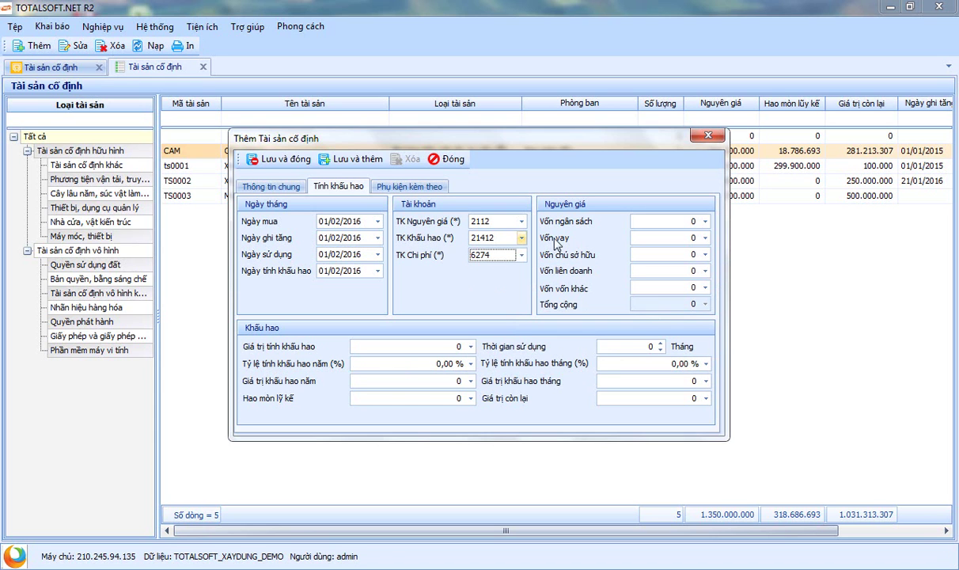
# Step: Enter 502.000.000 as the owner's equity portion (Vốn chủ sở hữu) of the original cost
pyautogui.click(658, 254)
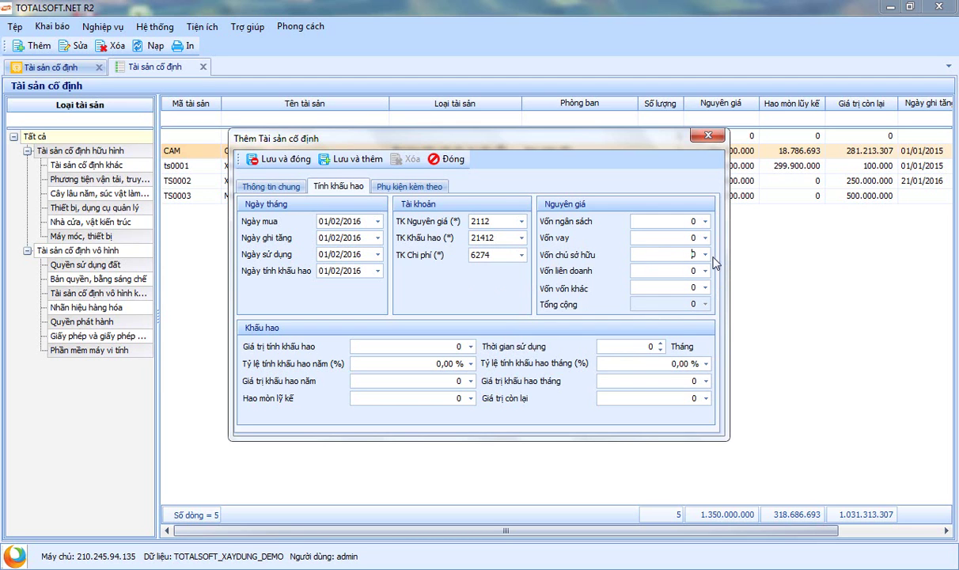
pyautogui.click(669, 254)
pyautogui.write('502.000.000')
# Step: Set the asset's useful life to 120 months, then save and close the record
pyautogui.click(620, 346)
pyautogui.write('120')
pyautogui.press('Tab')
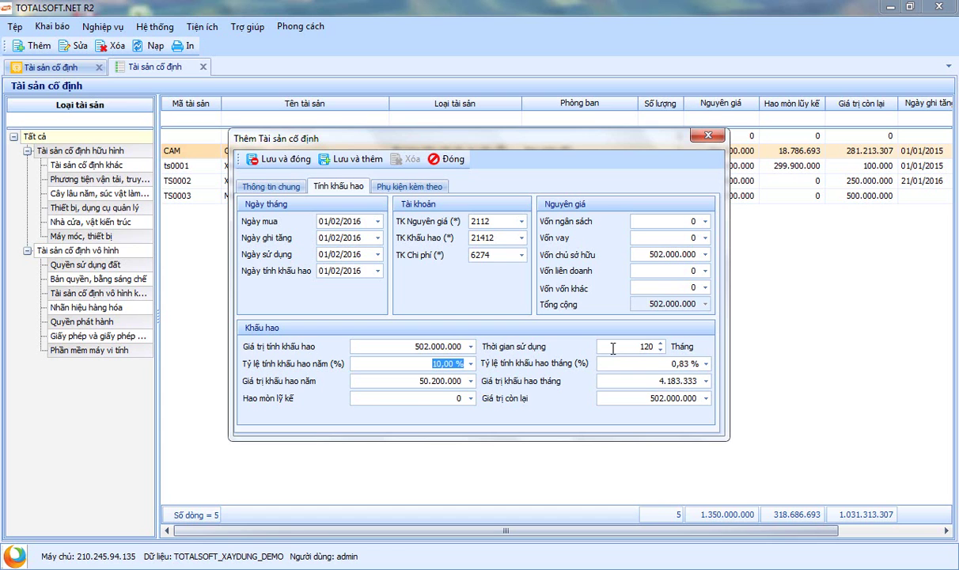
pyautogui.press('Tab')
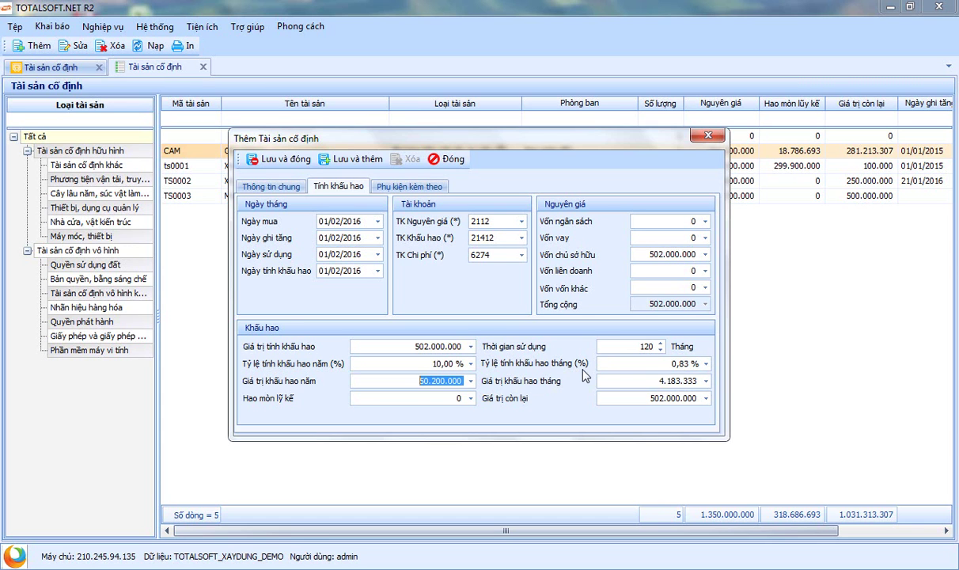
pyautogui.press('Tab')
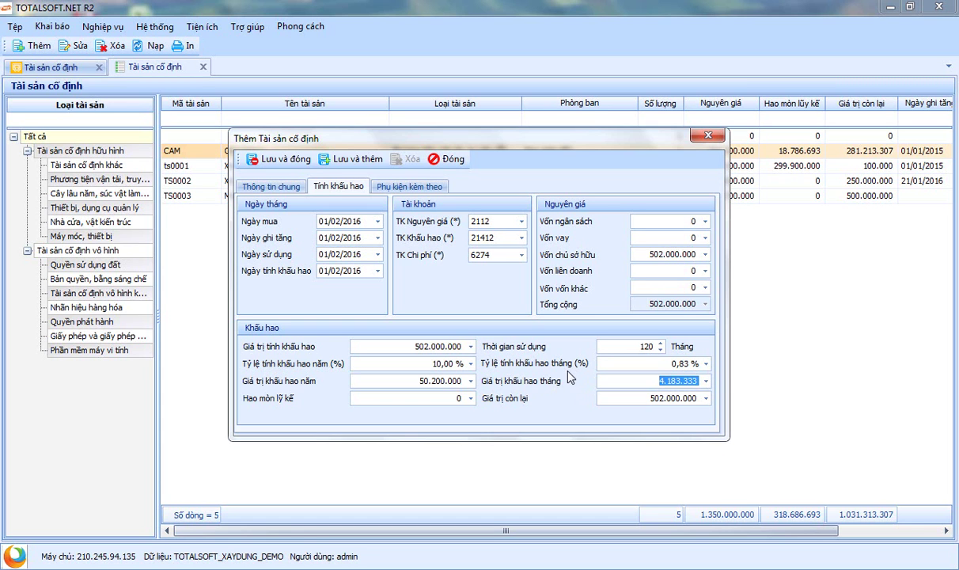
pyautogui.click(288, 161)
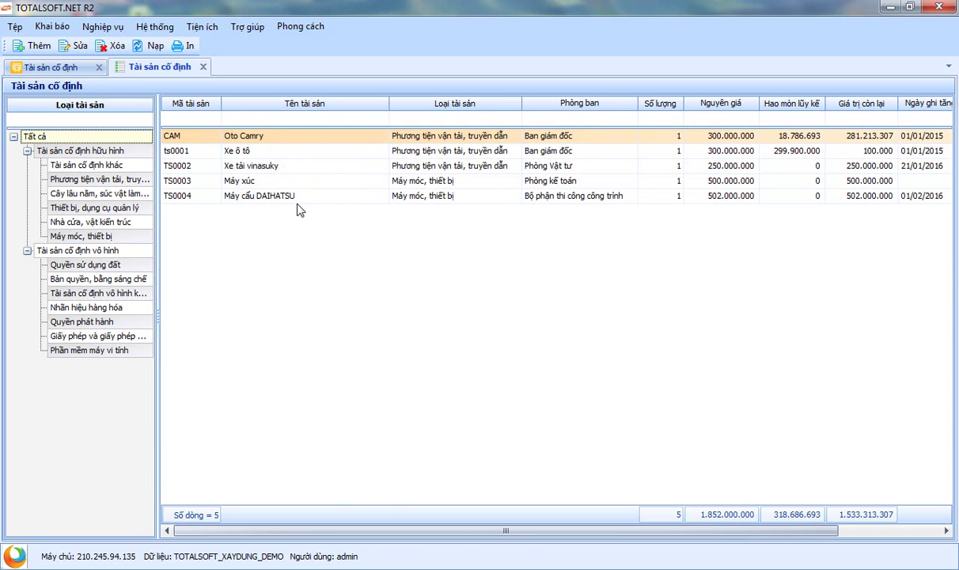
# Step: Close the fixed asset list and start a new fixed asset purchase and increase voucher (Ghi tăng)
pyautogui.click(203, 67)
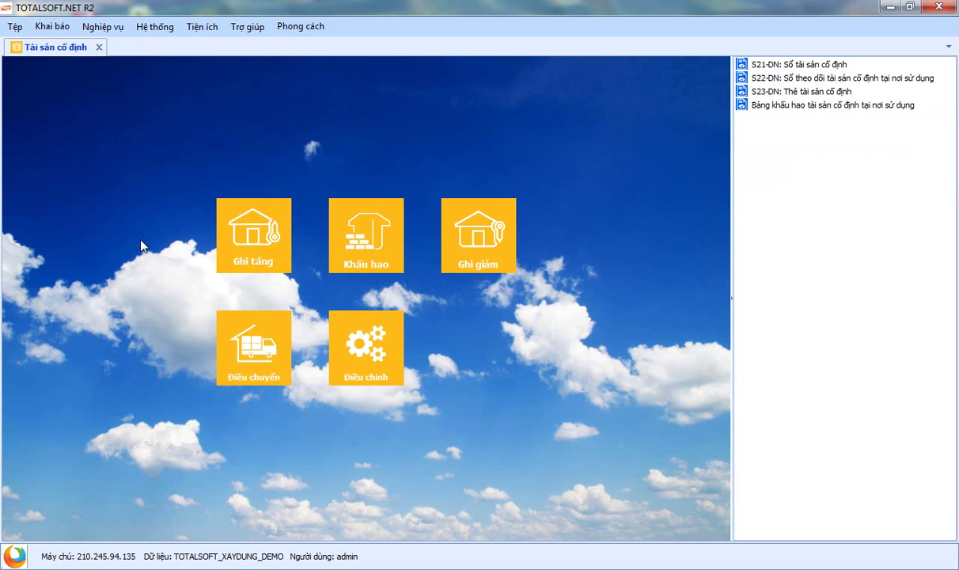
pyautogui.click(259, 238)
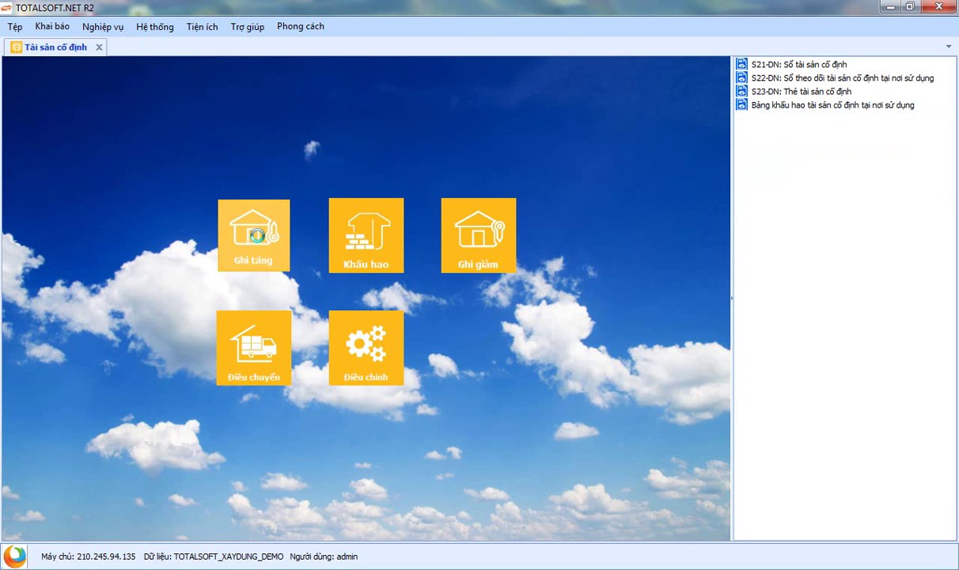
pyautogui.rightClick(245, 167)
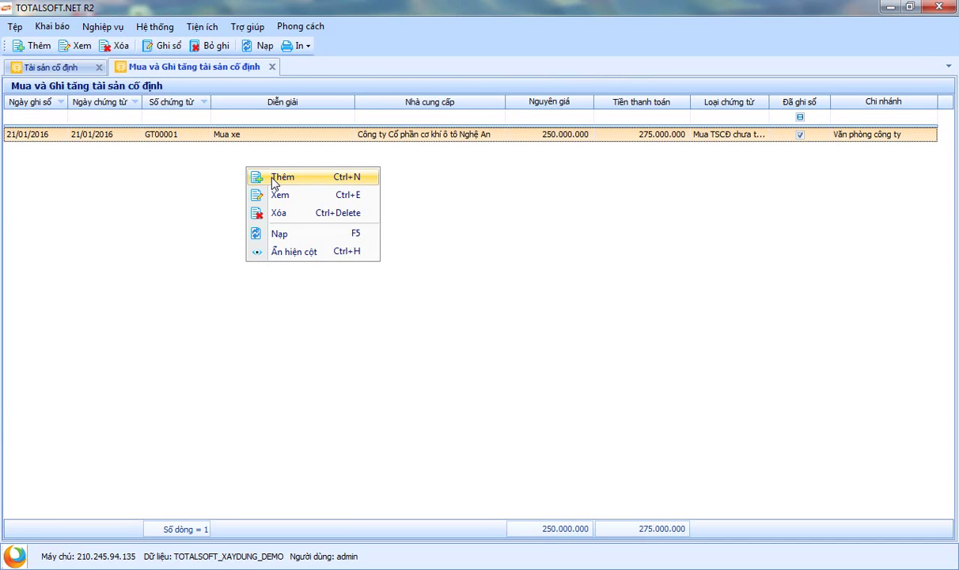
pyautogui.click(277, 177)
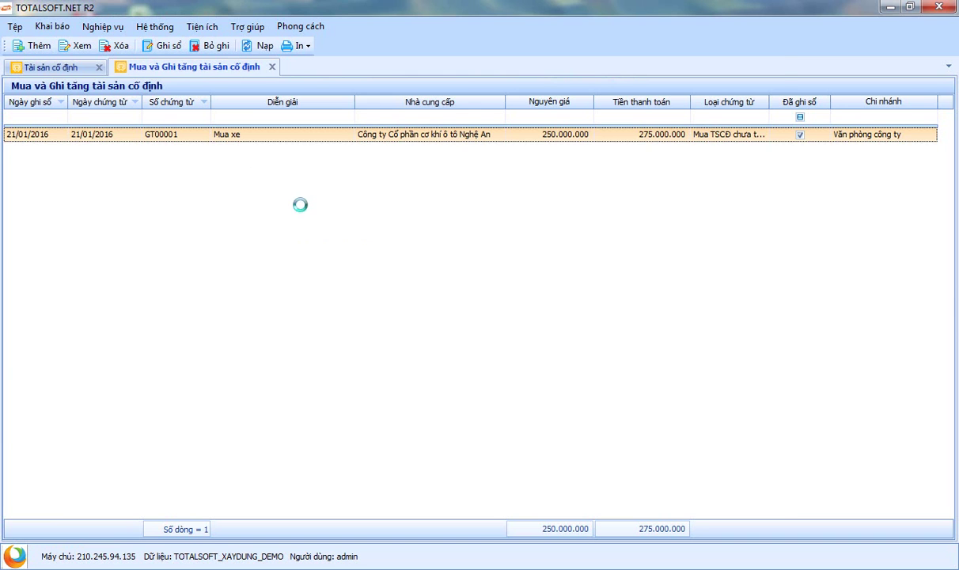
# Step: Set the voucher's supplier to ĐT00006, Công ty Cổ phần cơ khí ô tô Nghệ An
pyautogui.click(334, 168)
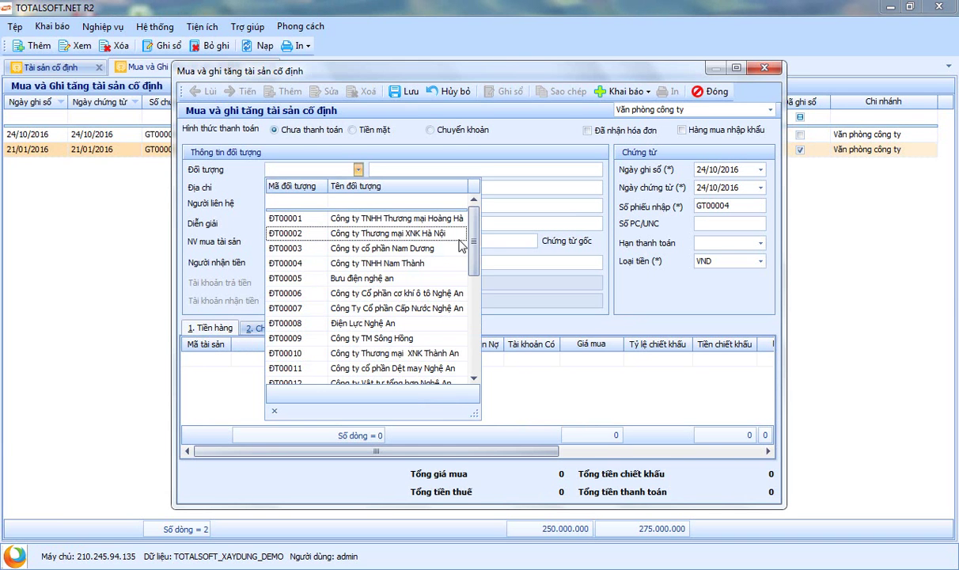
pyautogui.moveTo(474, 237); pyautogui.dragTo(473, 264)
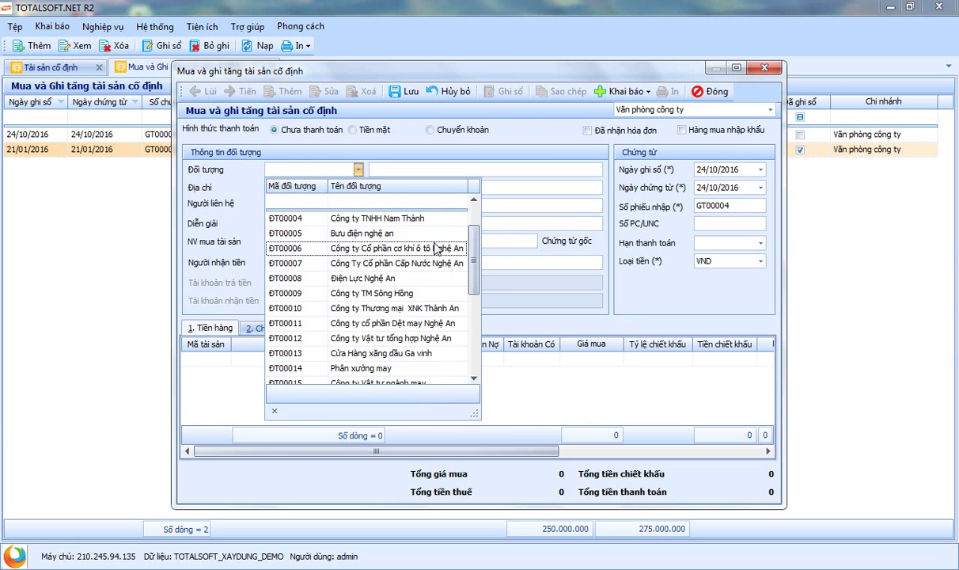
pyautogui.click(371, 201)
pyautogui.write('cơ')
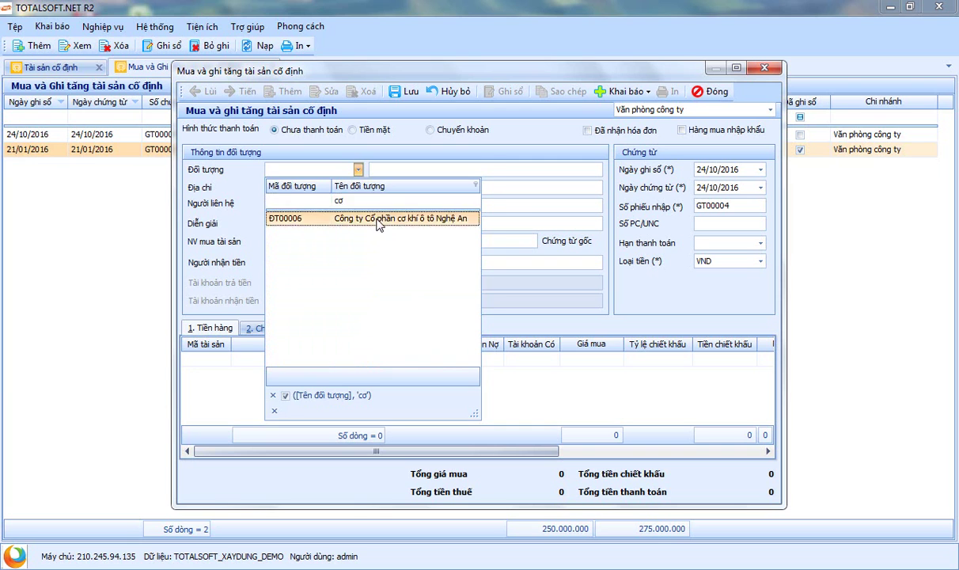
pyautogui.click(378, 218)
pyautogui.press('Tab')
pyautogui.press('Tab')
pyautogui.press('Tab')
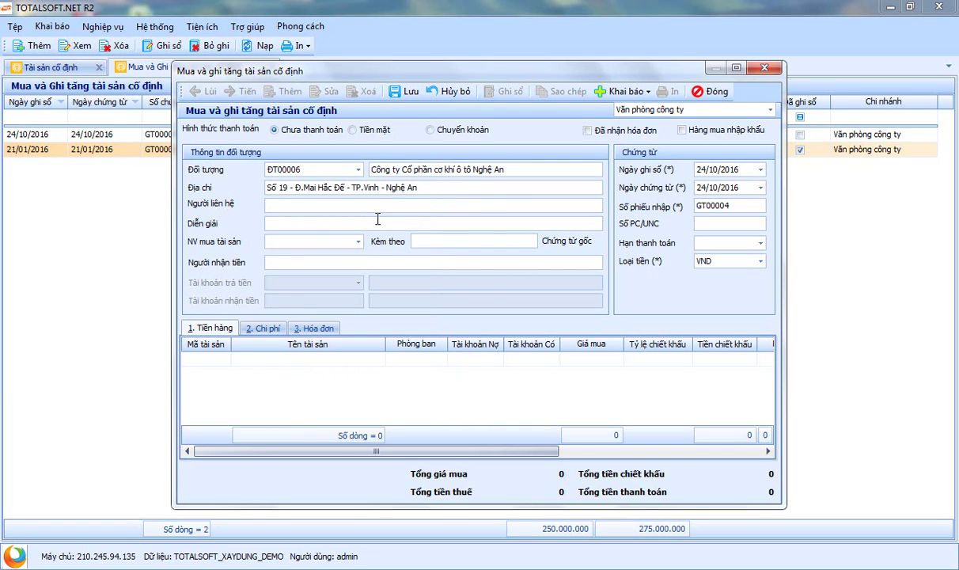
# Step: Enter "Nhập mua máy cẩu DAIHATSU" as the voucher's description (Diễn giải)
pyautogui.click(296, 223)
pyautogui.write('Nhập mua')
pyautogui.write('máy cẩu DAIHATSU')
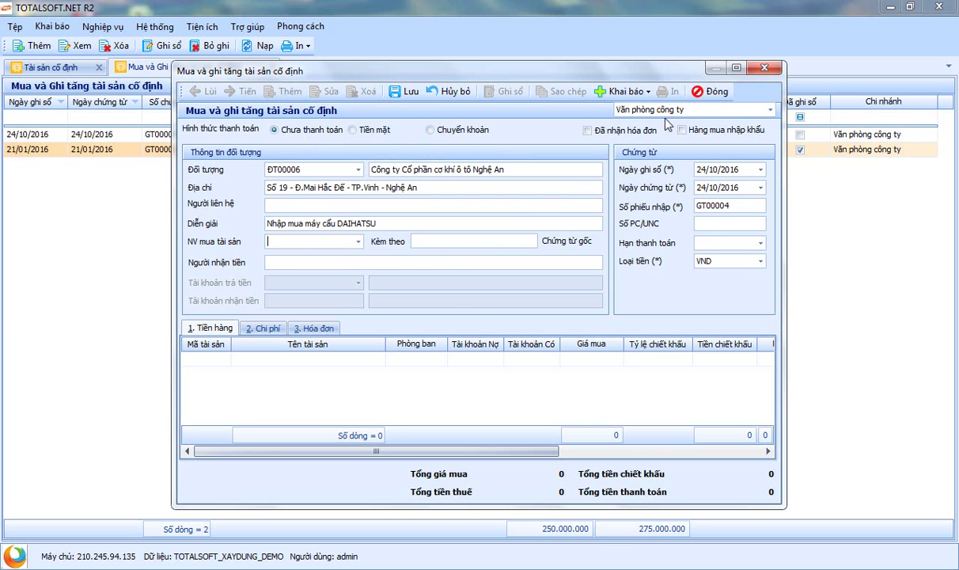
# Step: Mark the invoice as received (Đã nhận hóa đơn) and set the posting and document dates to 01/02/2016
pyautogui.click(587, 131)
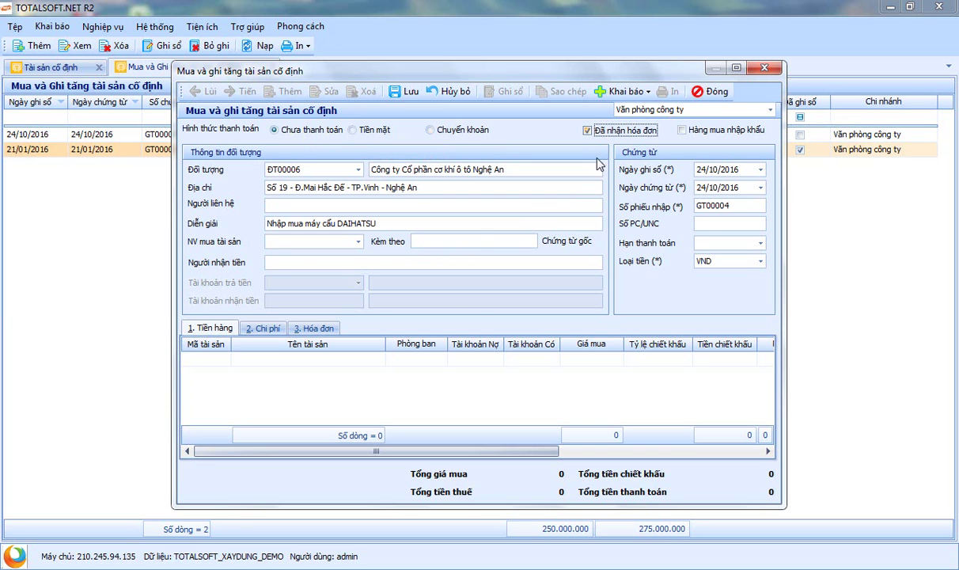
pyautogui.click(738, 169)
pyautogui.write('0102')
pyautogui.press('Tab')
pyautogui.press('Tab')
pyautogui.press('Tab')
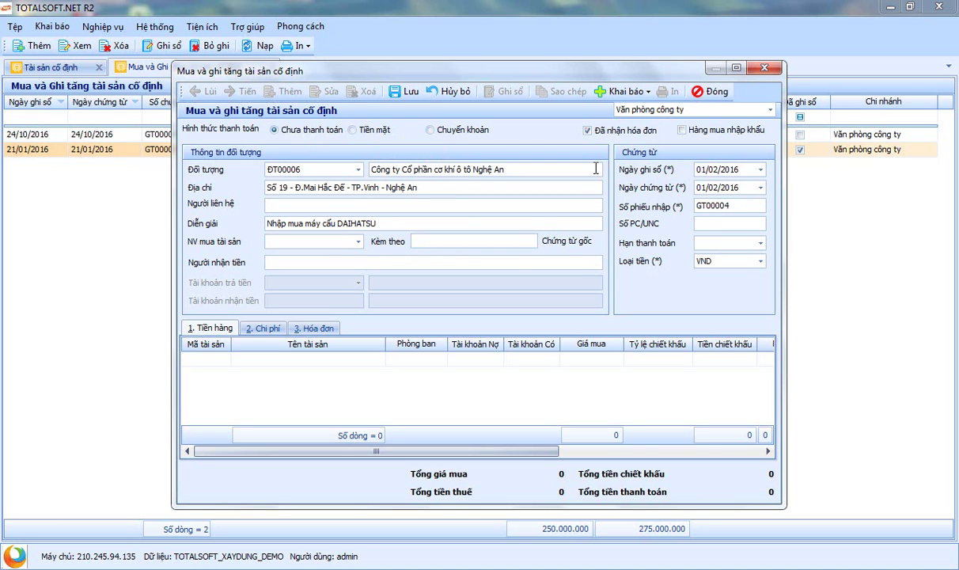
# Step: Add asset TS0004, Máy cẩu DAIHATSU, to the voucher's item lines and check its purchase price and original cost
pyautogui.click(224, 359)
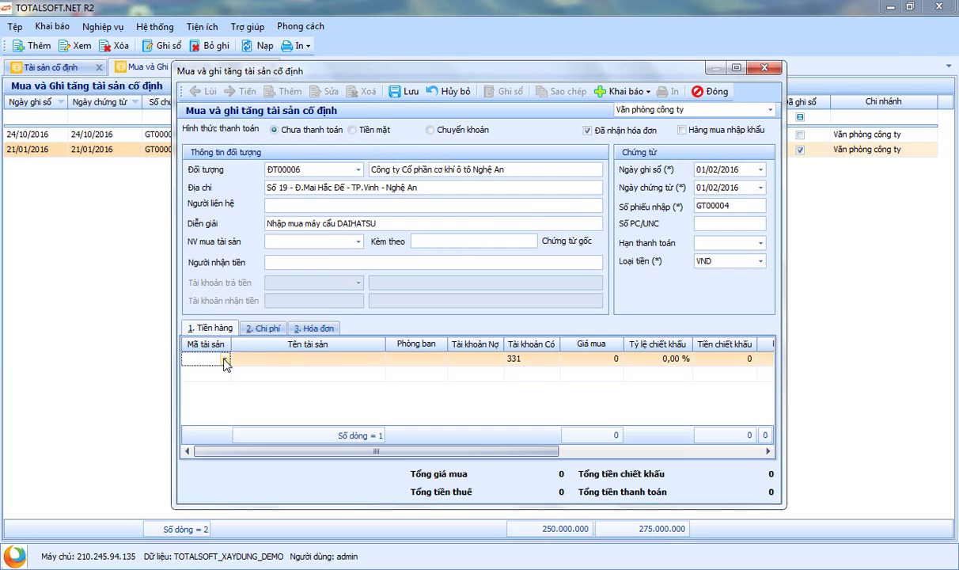
pyautogui.click(224, 360)
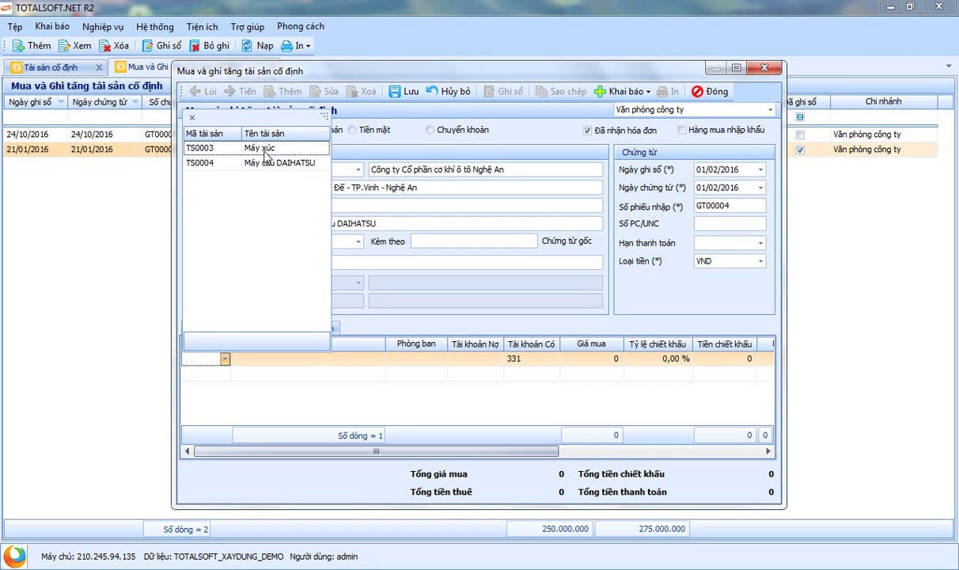
pyautogui.click(267, 164)
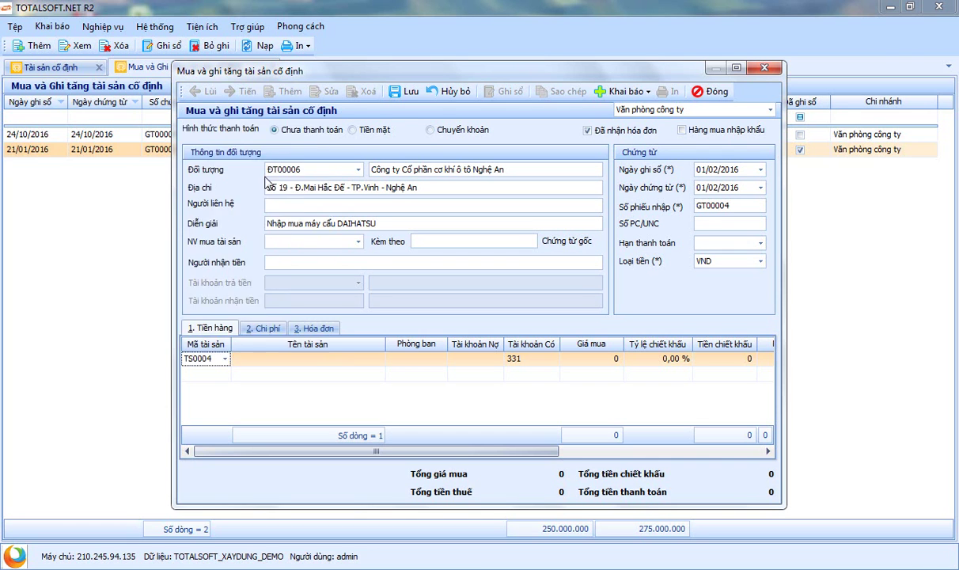
pyautogui.press('Tab')
pyautogui.press('Tab')
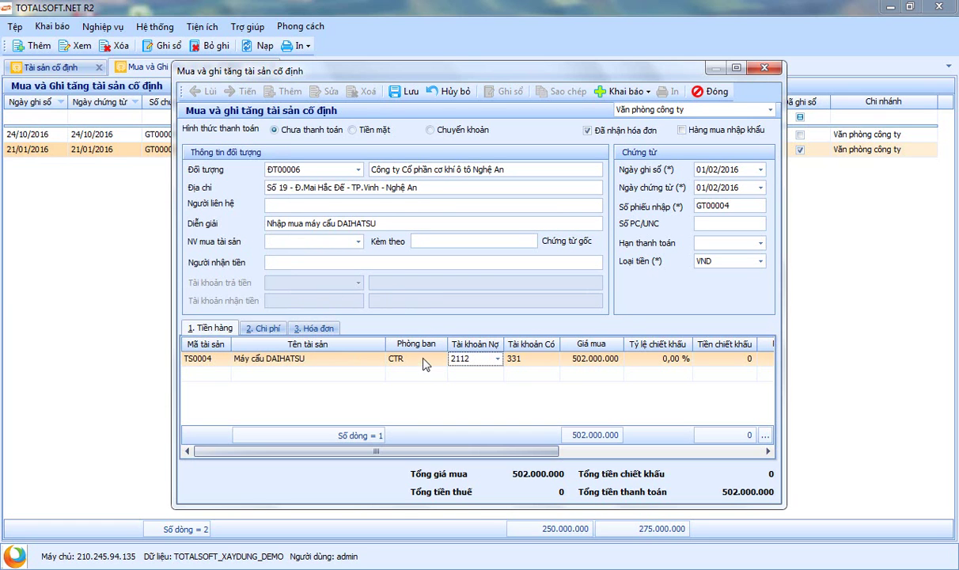
pyautogui.moveTo(439, 451); pyautogui.dragTo(641, 453)
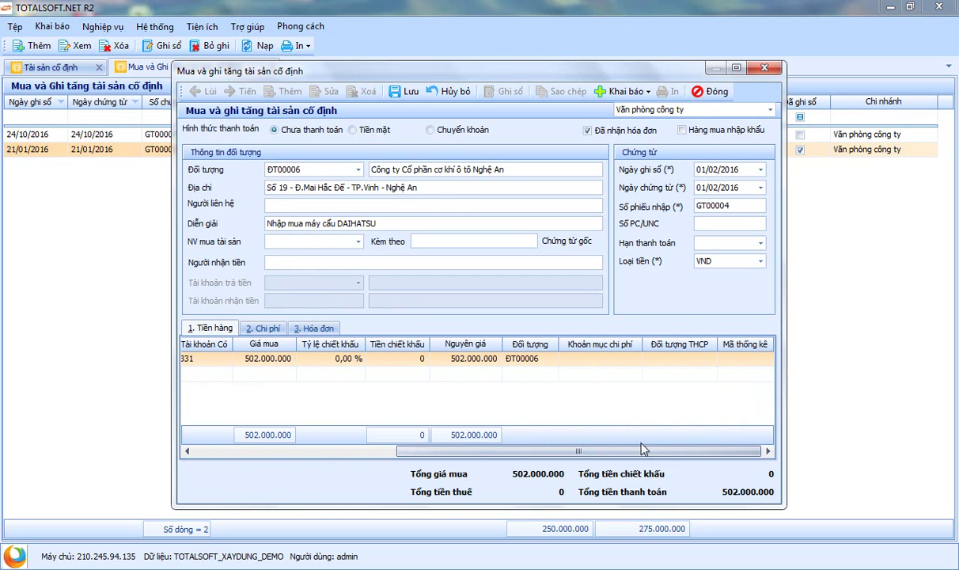
pyautogui.click(458, 361)
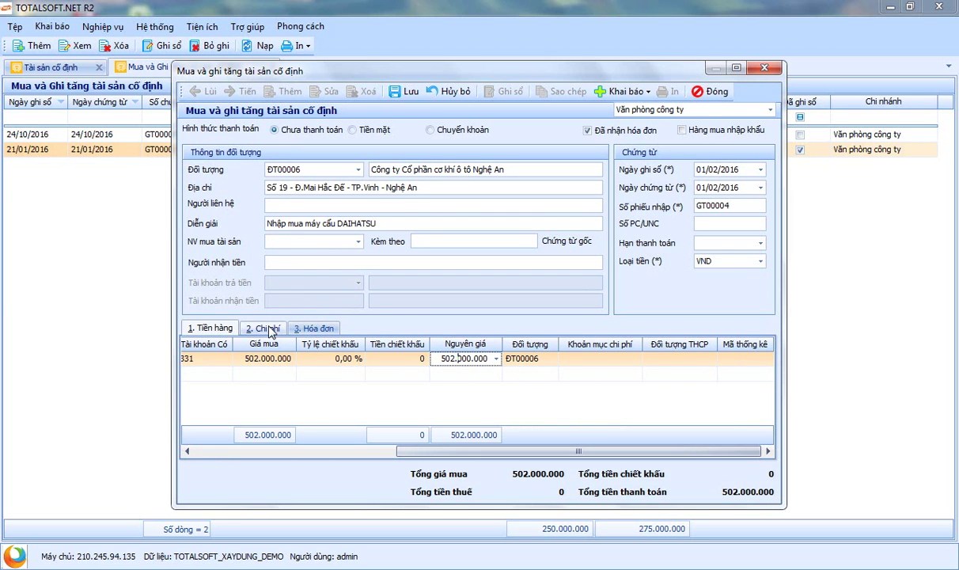
# Step: In the asset's invoice details, enter the tax description "Nhập mua máy cẩu" and set the VAT rate to 10%
pyautogui.click(311, 331)
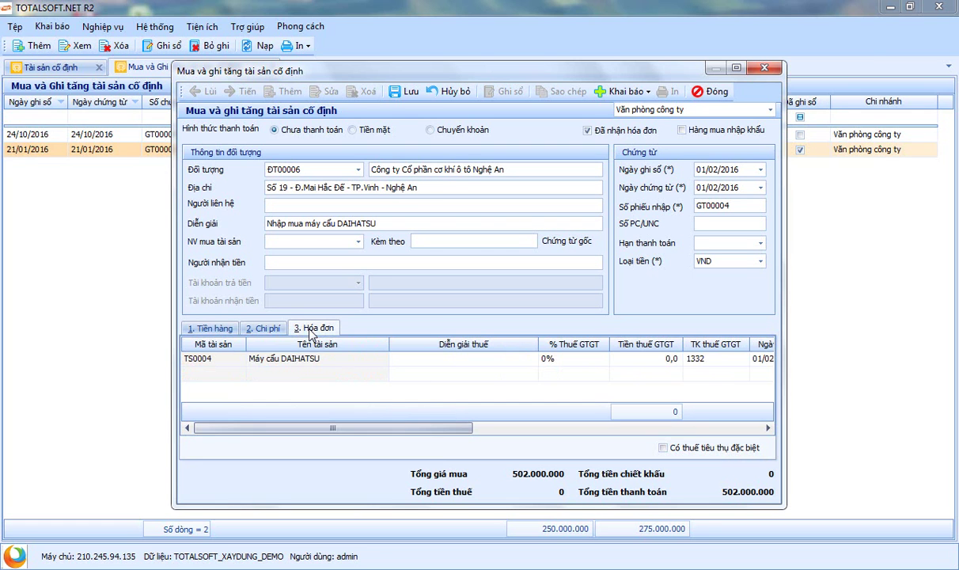
pyautogui.click(506, 363)
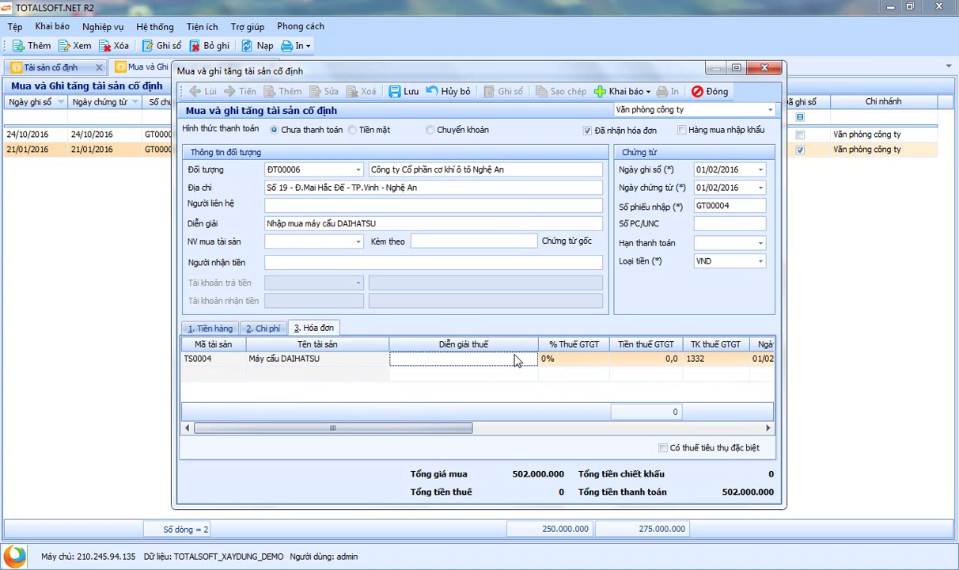
pyautogui.write('Nhập')
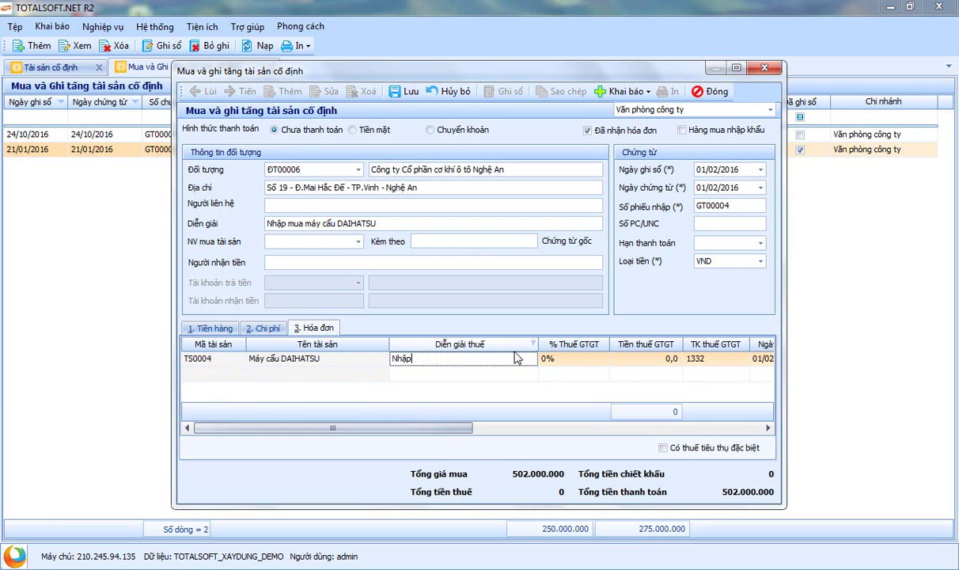
pyautogui.write(' mua máy cẩu')
pyautogui.press('Tab')
pyautogui.hotkey('alt', 'Down')
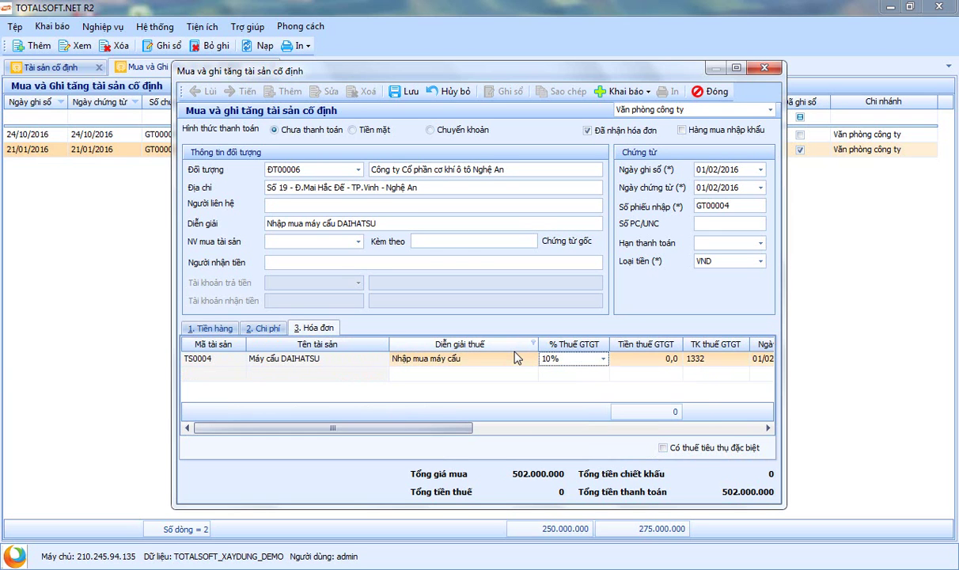
pyautogui.press('Down')
pyautogui.press('Tab')
pyautogui.press('Tab')
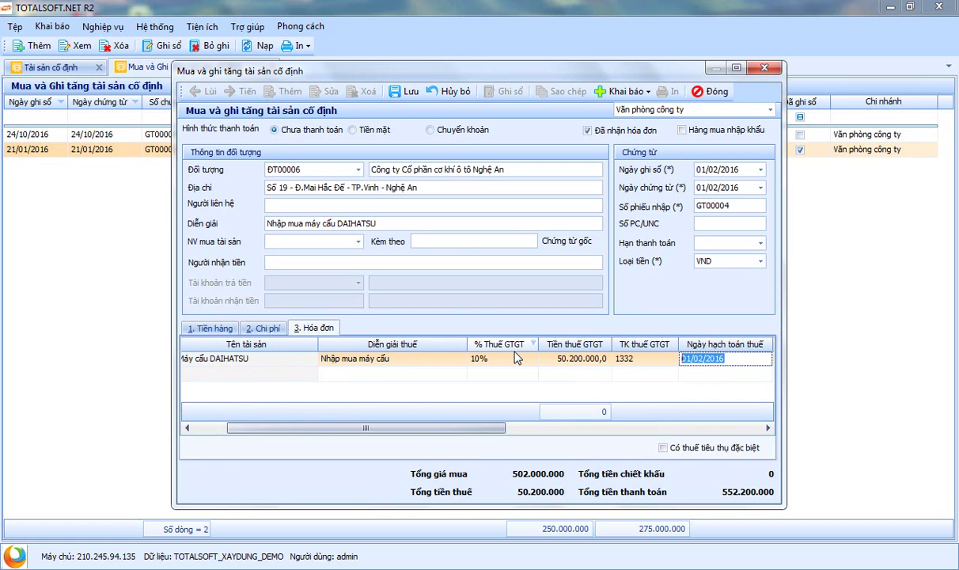
# Step: Set the invoice type to Hóa đơn GTGT, the invoice number to 2312412, and the goods and services group to 1
pyautogui.press('Tab')
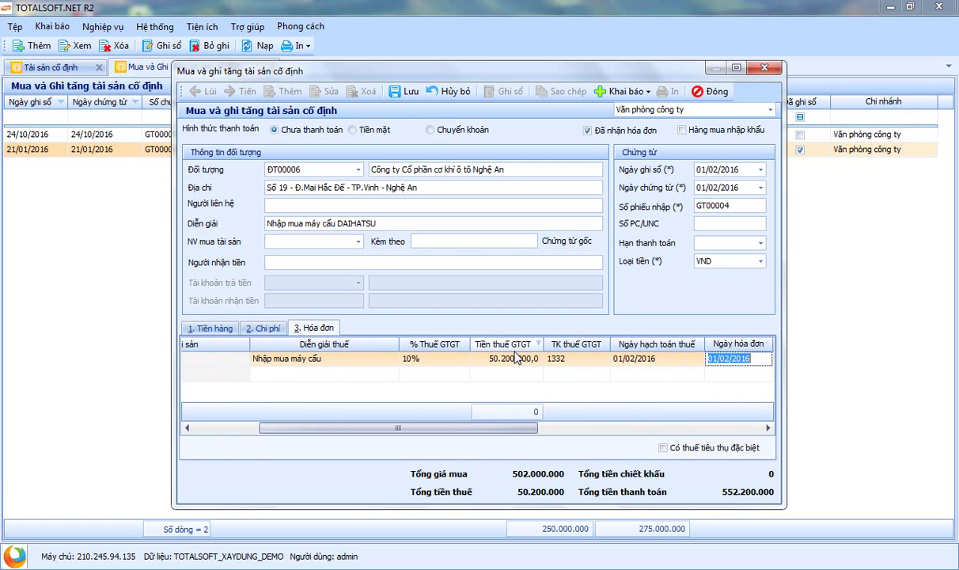
pyautogui.press('Tab')
pyautogui.click(728, 359)
pyautogui.click(697, 398)
pyautogui.moveTo(554, 428); pyautogui.dragTo(760, 426)
pyautogui.click(417, 358)
pyautogui.write('2312412')
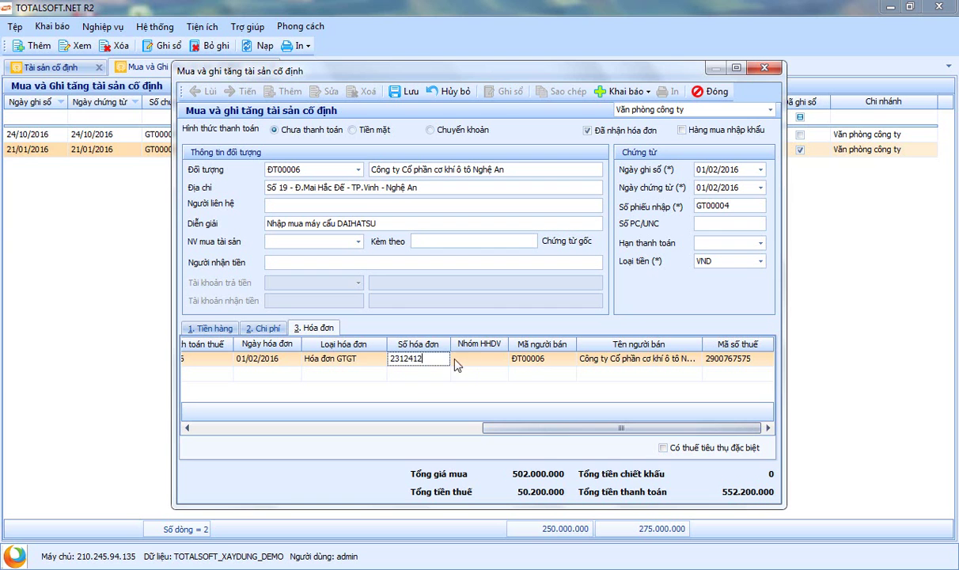
pyautogui.click(475, 358)
pyautogui.click(495, 388)
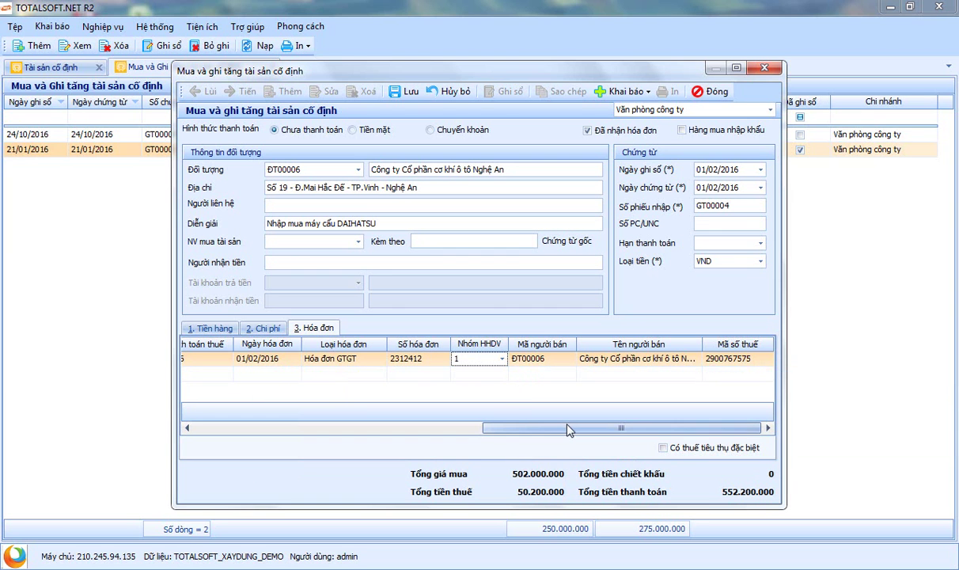
# Step: Review the invoice line, save the purchase voucher, and close both the voucher and the voucher list
pyautogui.moveTo(650, 428); pyautogui.dragTo(265, 435)
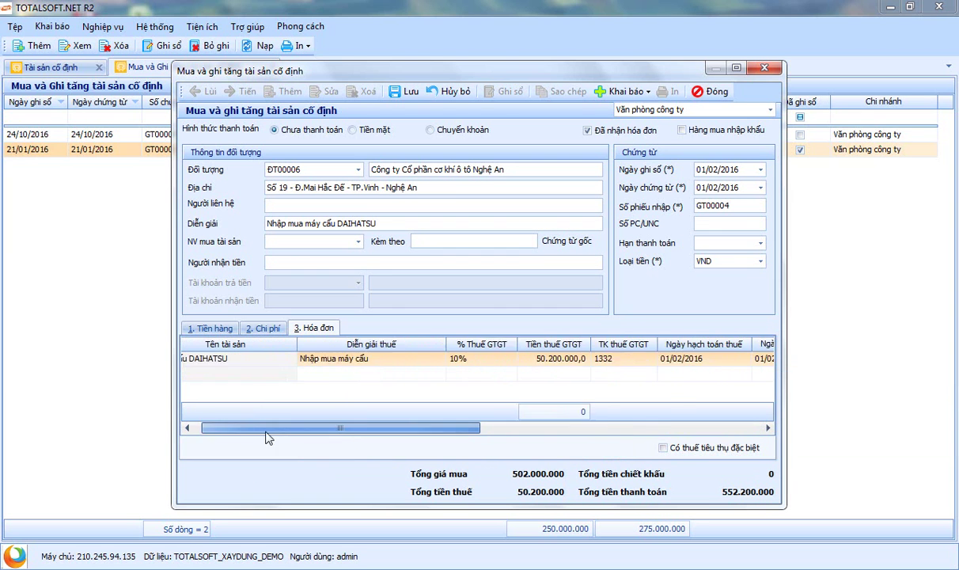
pyautogui.click(238, 373)
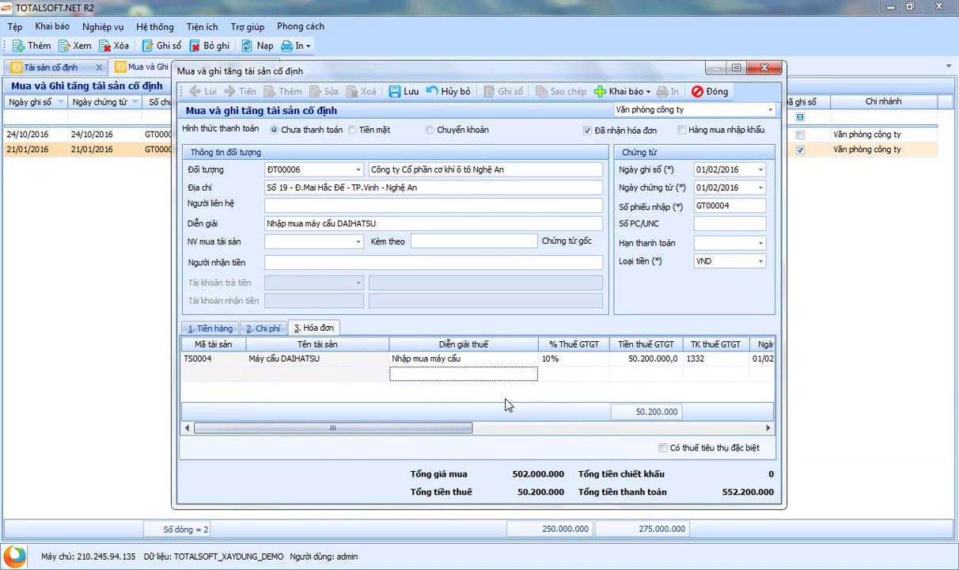
pyautogui.moveTo(420, 428); pyautogui.dragTo(722, 434)
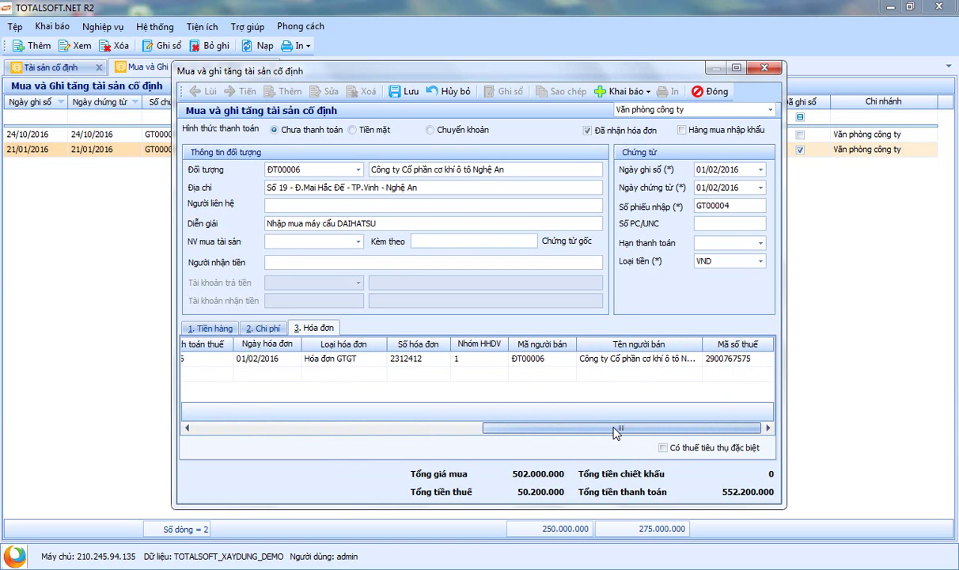
pyautogui.click(391, 94)
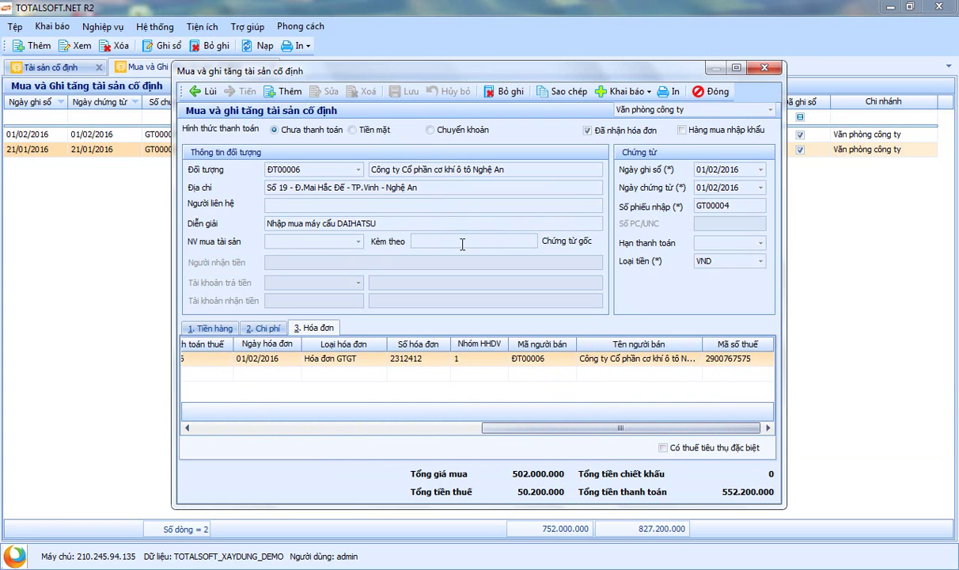
pyautogui.click(713, 91)
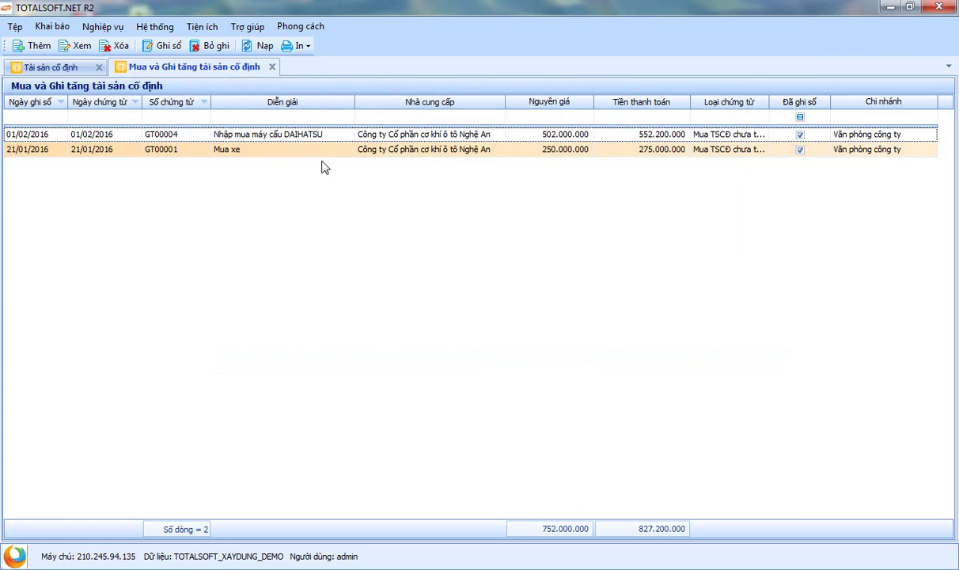
pyautogui.click(272, 67)
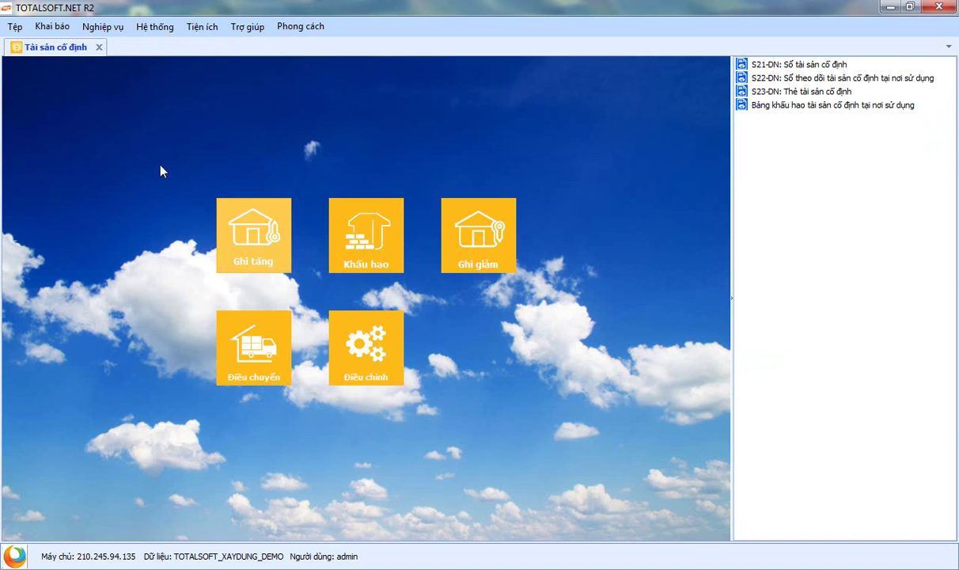
# Step: Start a new fixed asset depreciation voucher and choose month 1 of 2016 as the depreciation period
pyautogui.click(272, 255)
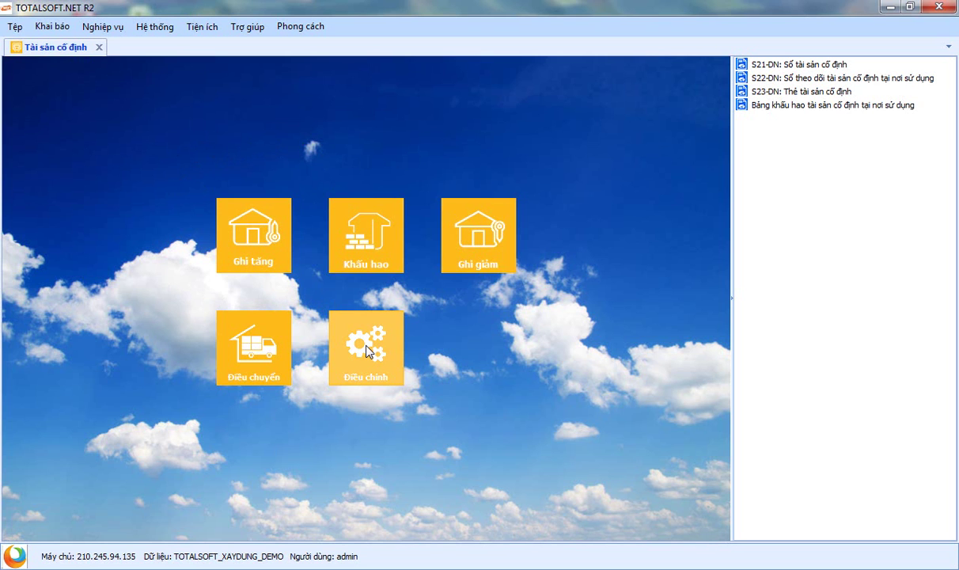
pyautogui.click(372, 243)
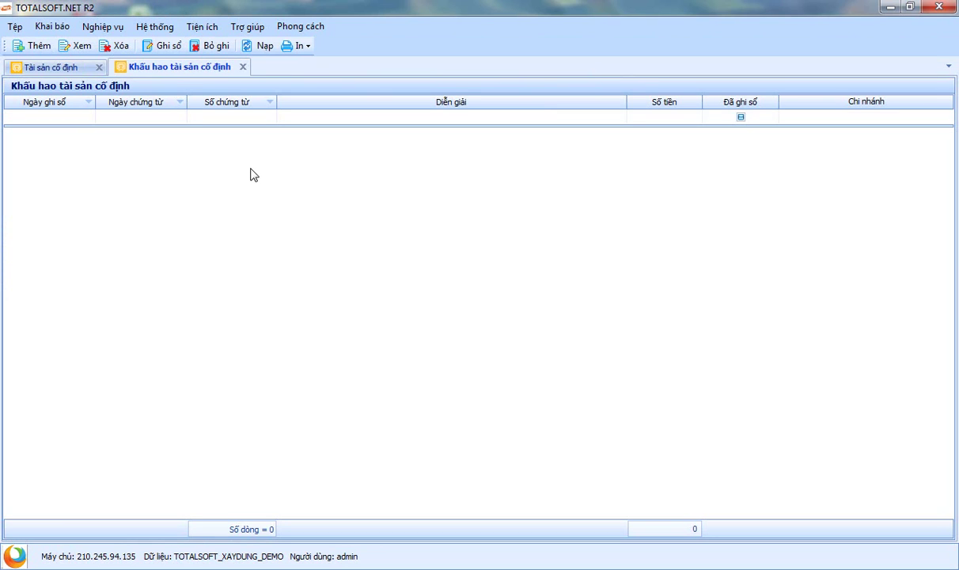
pyautogui.rightClick(250, 169)
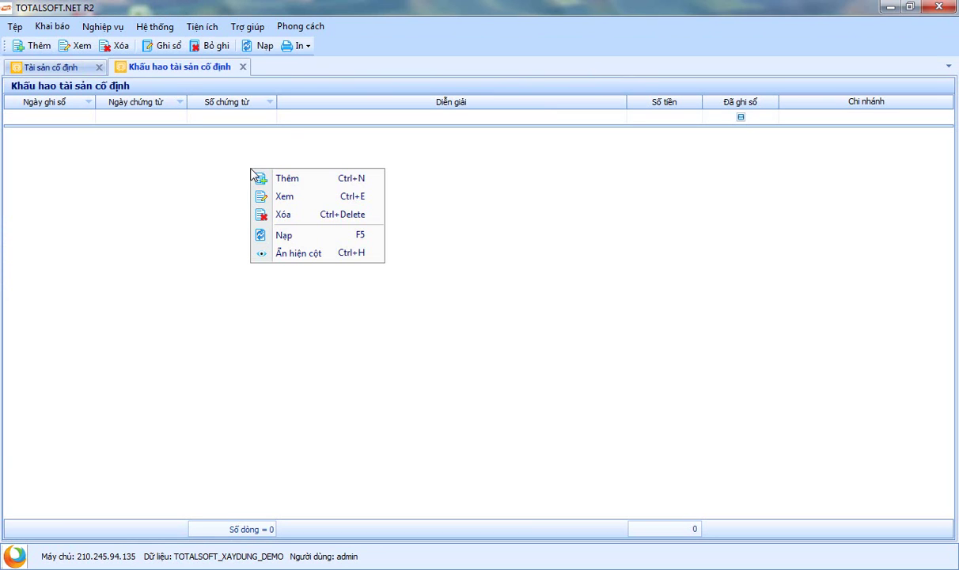
pyautogui.click(305, 180)
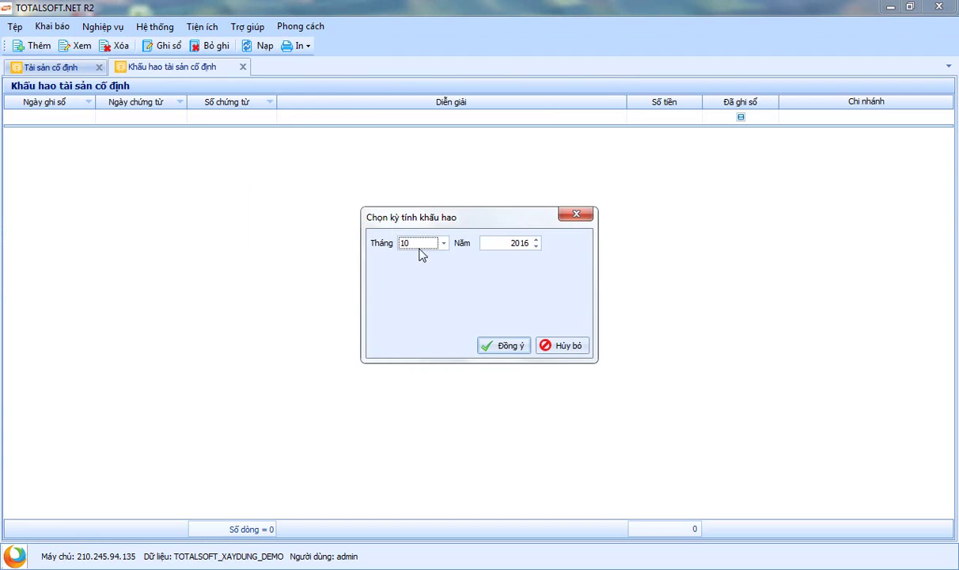
pyautogui.click(443, 243)
pyautogui.moveTo(552, 300); pyautogui.dragTo(552, 279)
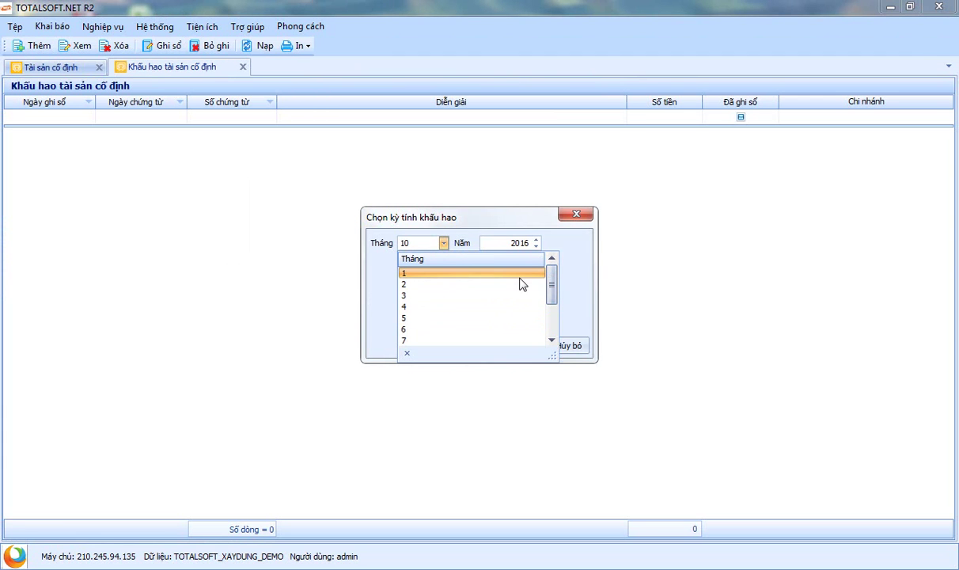
pyautogui.click(490, 276)
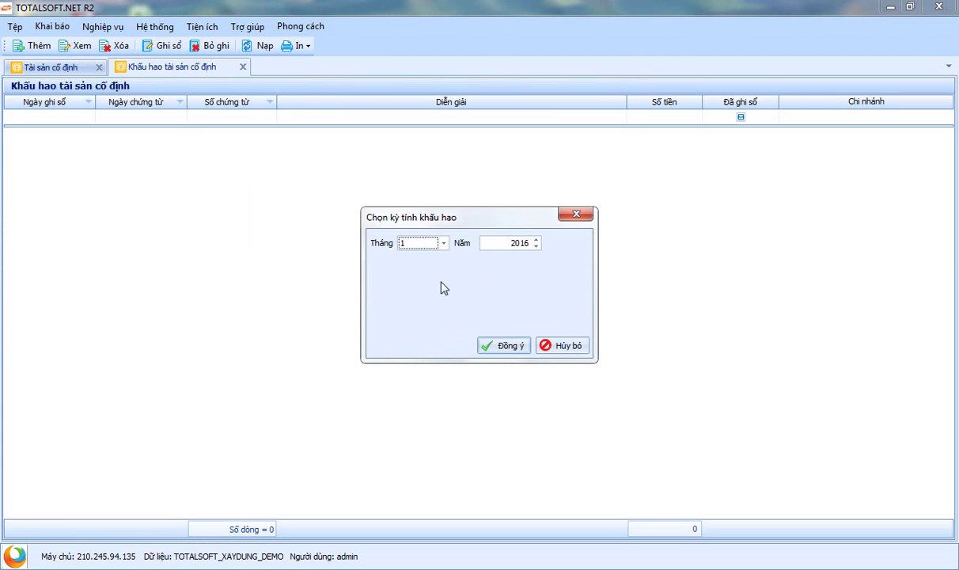
# Step: Recheck the month choices, keep month 1 of 2016, and confirm the period to generate the depreciation voucher
pyautogui.moveTo(470, 220); pyautogui.dragTo(342, 214)
pyautogui.click(316, 235)
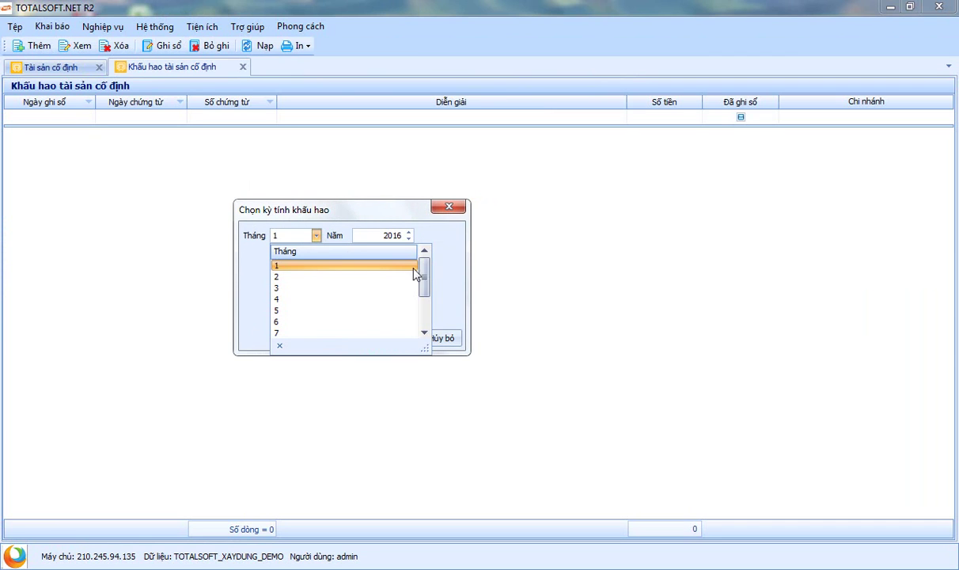
pyautogui.moveTo(425, 277)
pyautogui.mouseDown()
pyautogui.moveTo(425, 324)
pyautogui.moveTo(424, 270)
pyautogui.mouseUp()
pyautogui.click(347, 216)
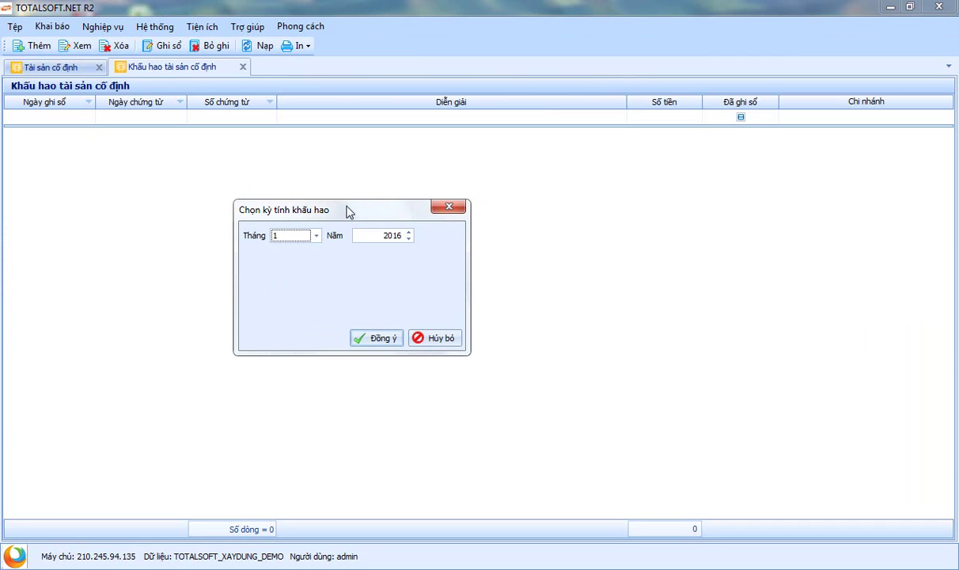
pyautogui.moveTo(349, 217); pyautogui.dragTo(388, 224)
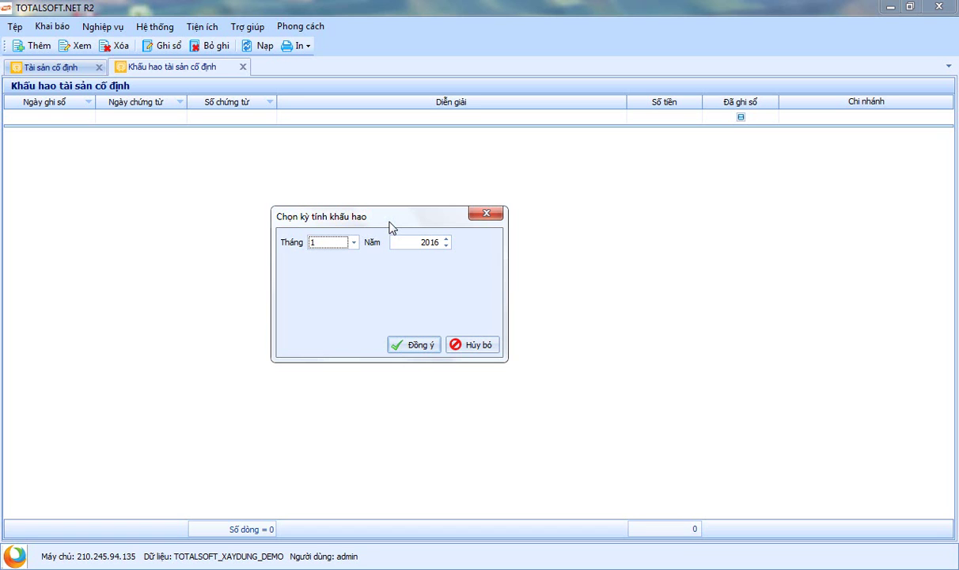
pyautogui.moveTo(391, 224); pyautogui.dragTo(447, 216)
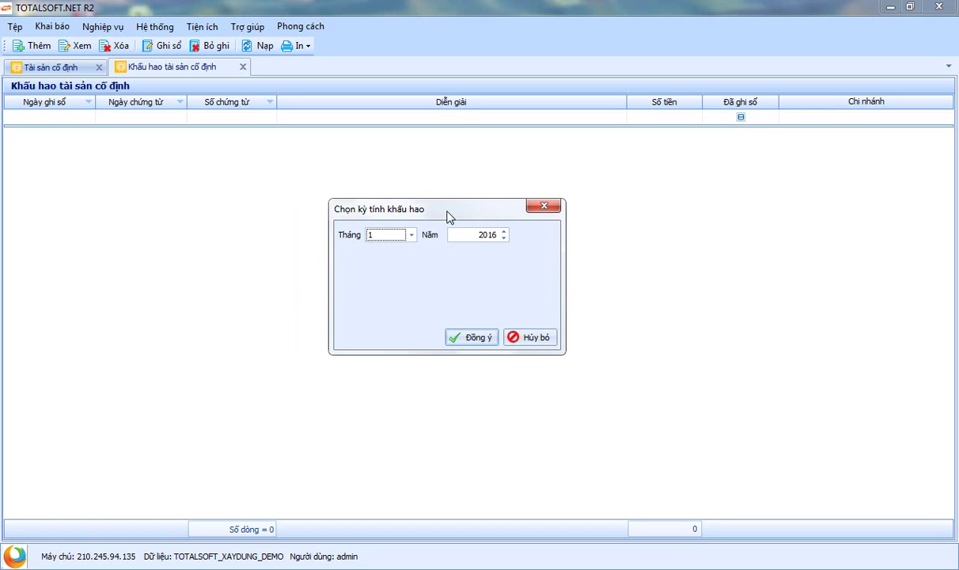
pyautogui.click(475, 338)
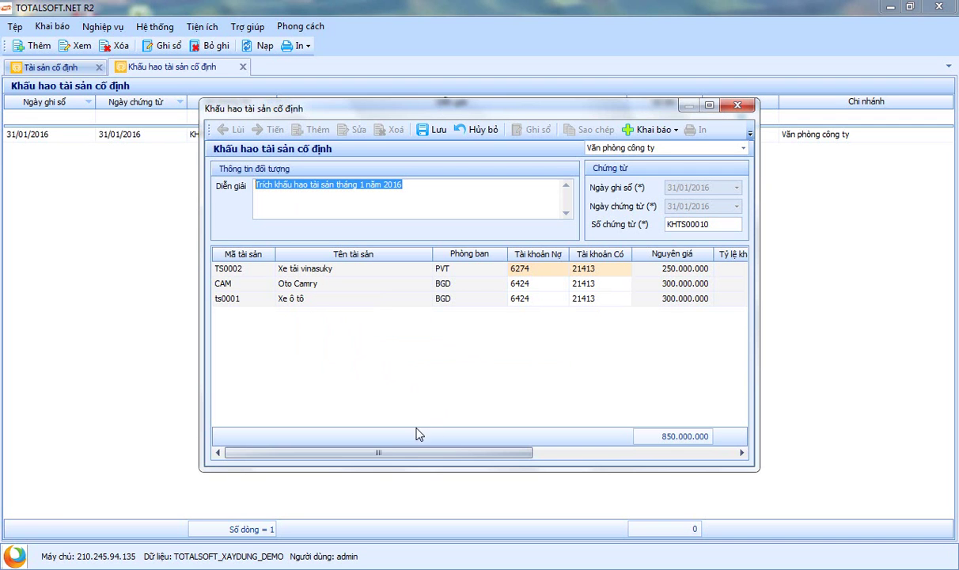
# Step: Check the accounts and depreciation values of the January lines, and assign expense item SXC to Xe tải vinasuky
pyautogui.moveTo(381, 456); pyautogui.dragTo(610, 449)
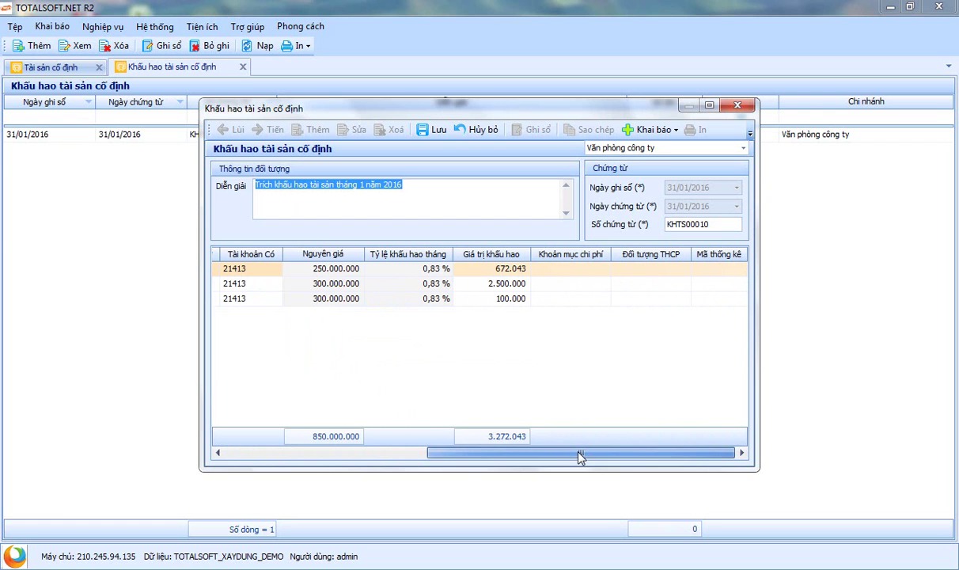
pyautogui.moveTo(586, 458); pyautogui.dragTo(400, 459)
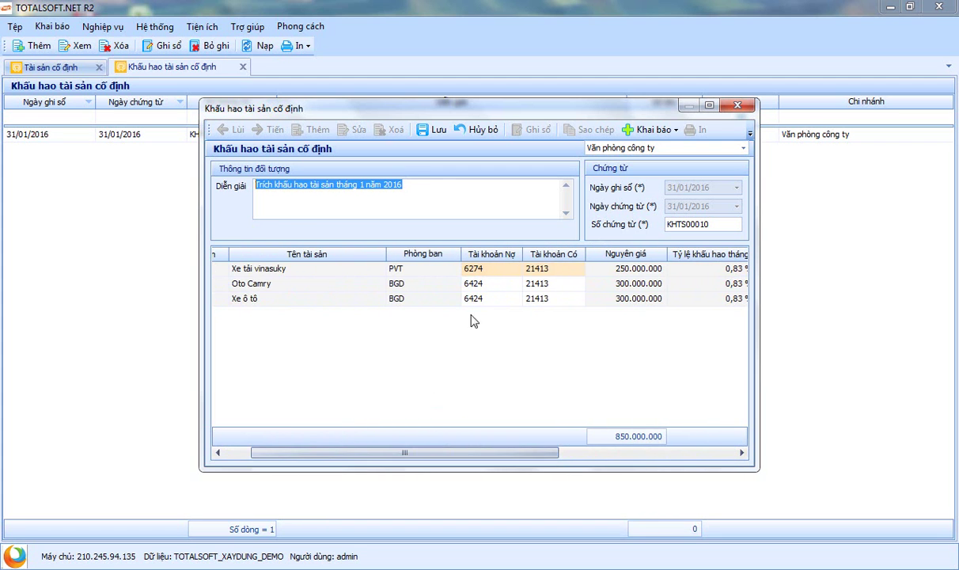
pyautogui.click(487, 269)
pyautogui.click(487, 273)
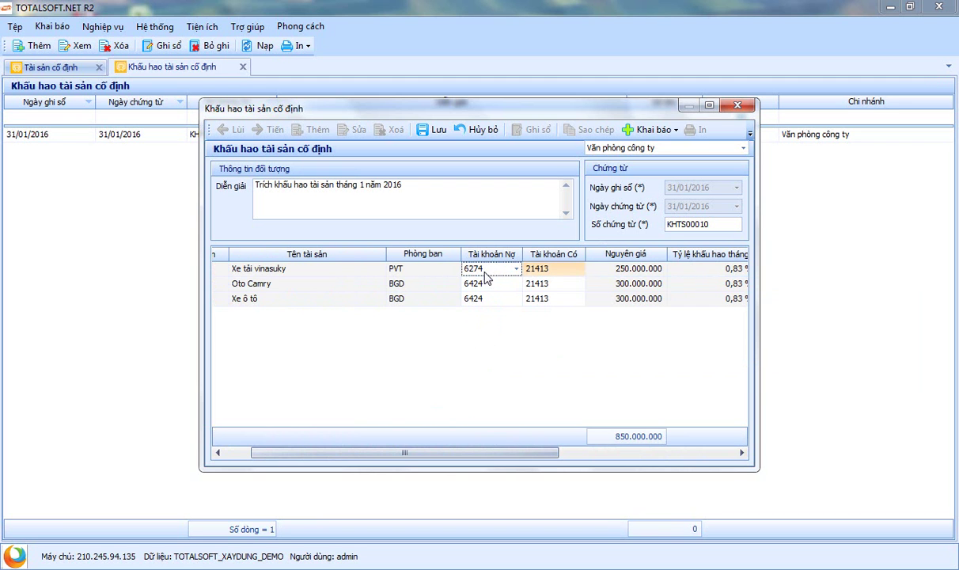
pyautogui.moveTo(408, 454); pyautogui.dragTo(584, 452)
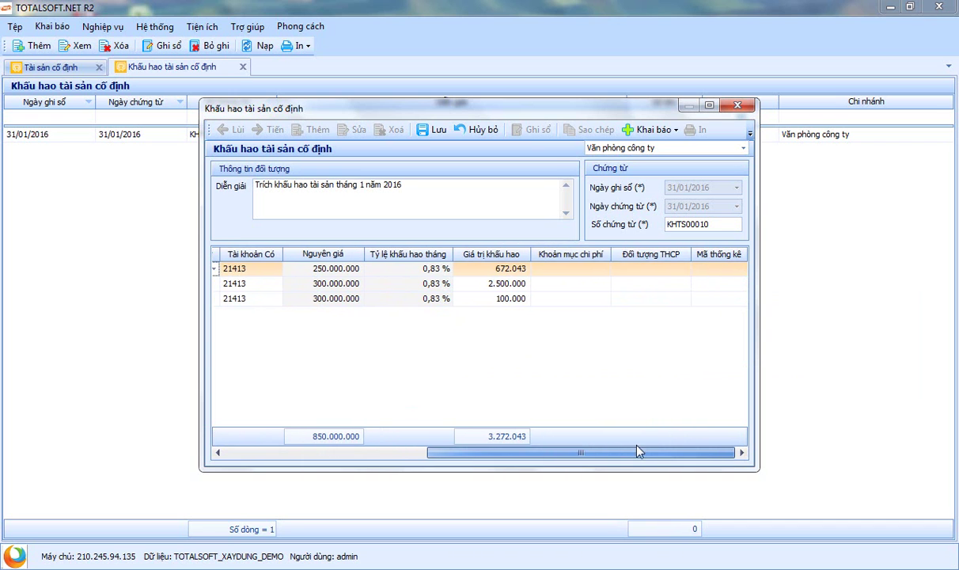
pyautogui.click(606, 270)
pyautogui.click(606, 270)
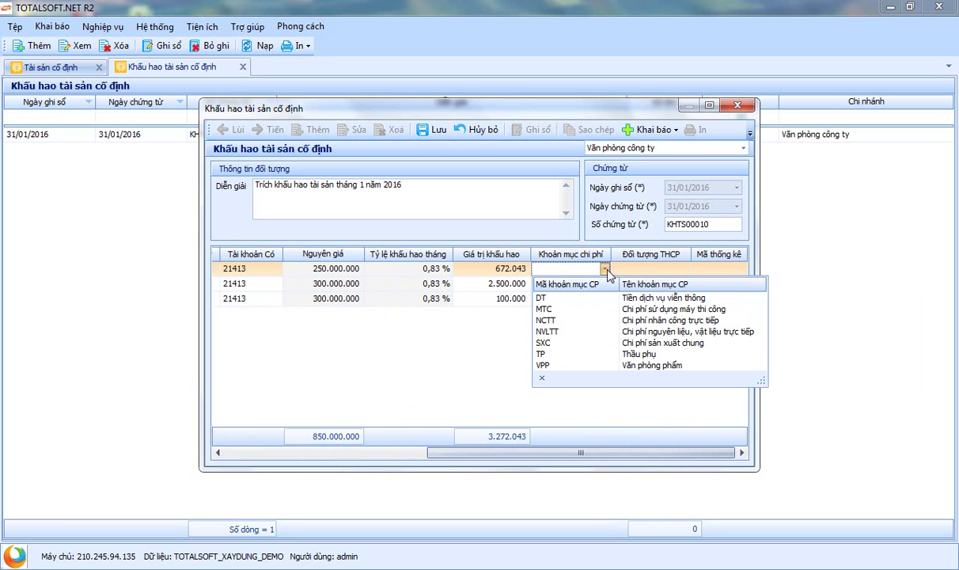
pyautogui.click(633, 345)
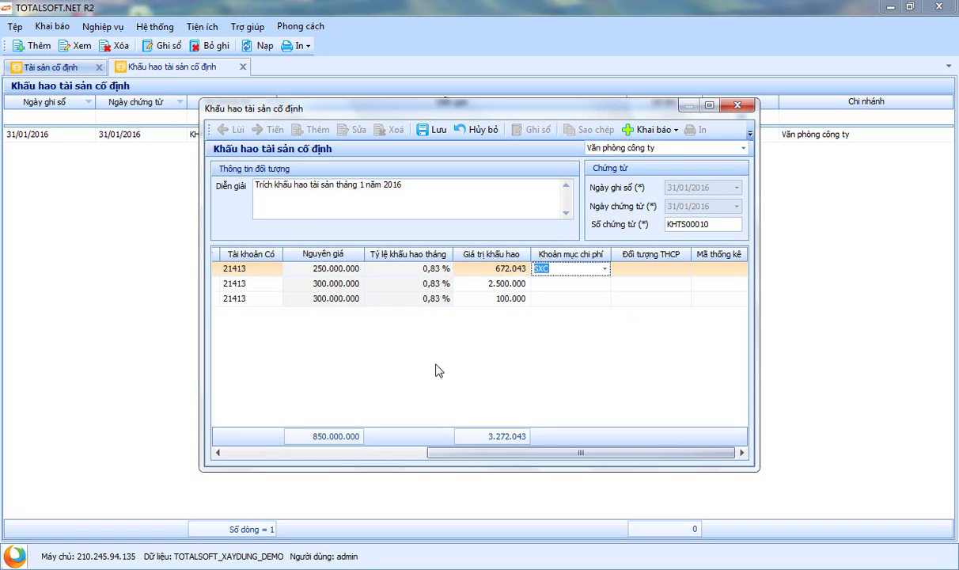
# Step: View the available cost objects for Xe tải vinasuky without choosing one, and save and close the January 2016 depreciation voucher
pyautogui.click(683, 273)
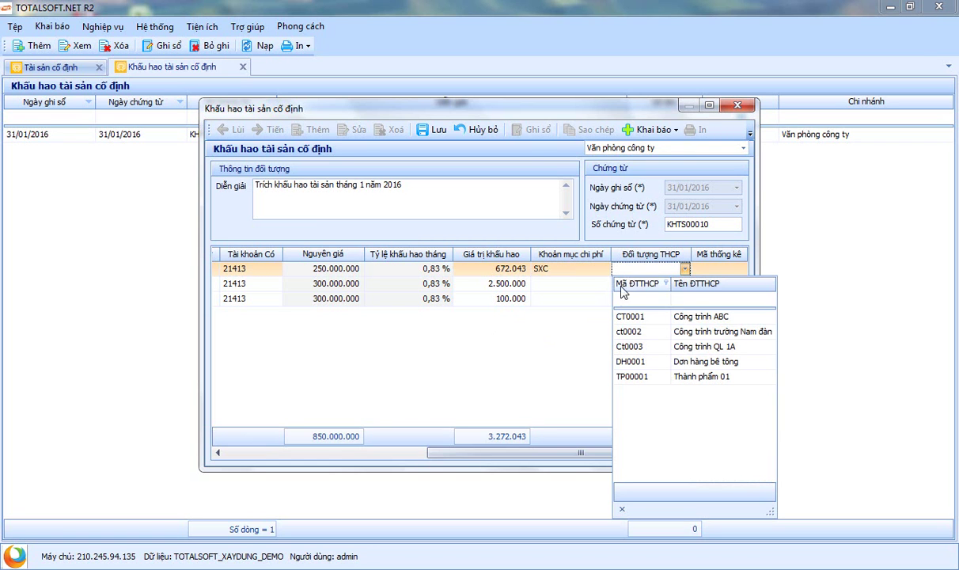
pyautogui.click(491, 373)
pyautogui.moveTo(541, 457); pyautogui.dragTo(512, 452)
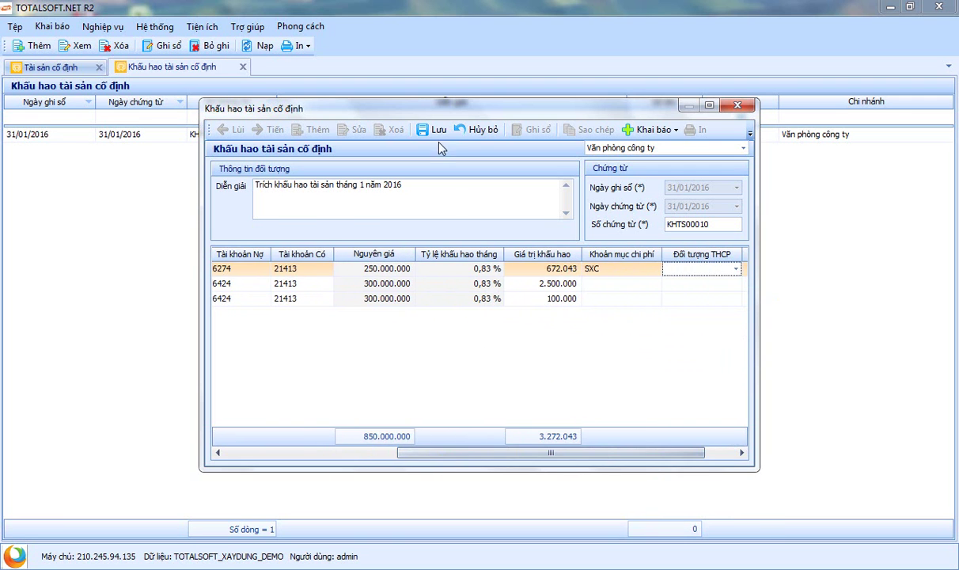
pyautogui.click(432, 129)
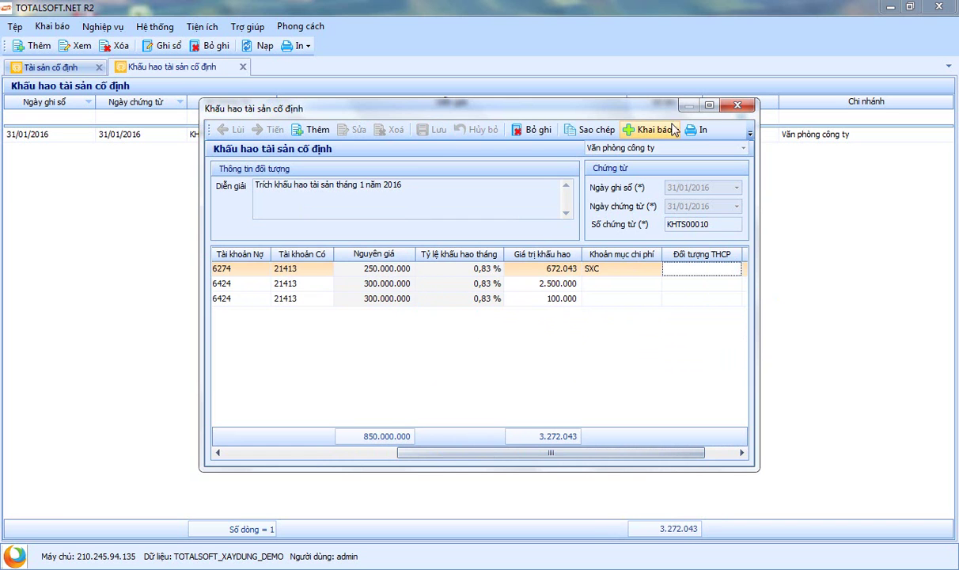
pyautogui.click(737, 106)
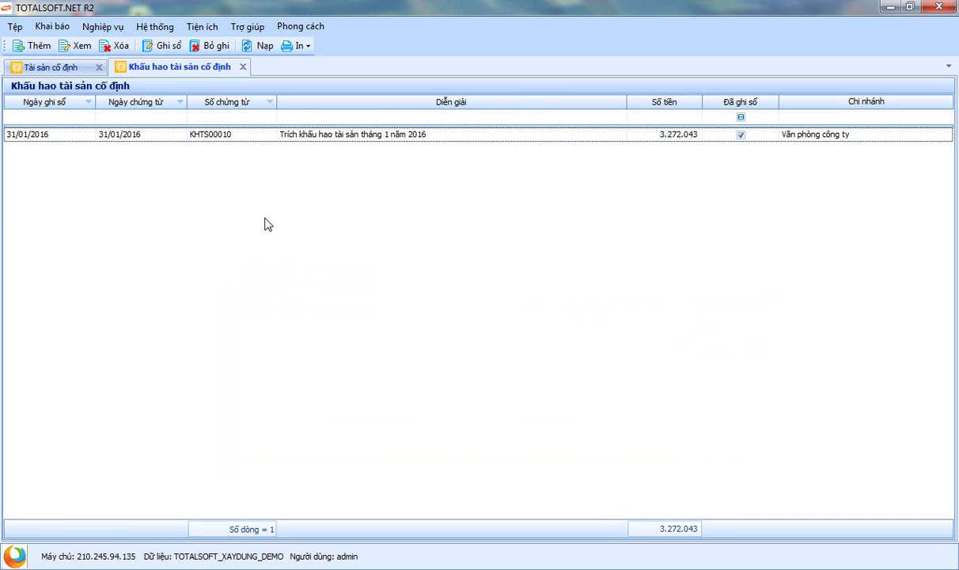
# Step: Create another fixed asset depreciation voucher for month 2 of 2016
pyautogui.rightClick(242, 179)
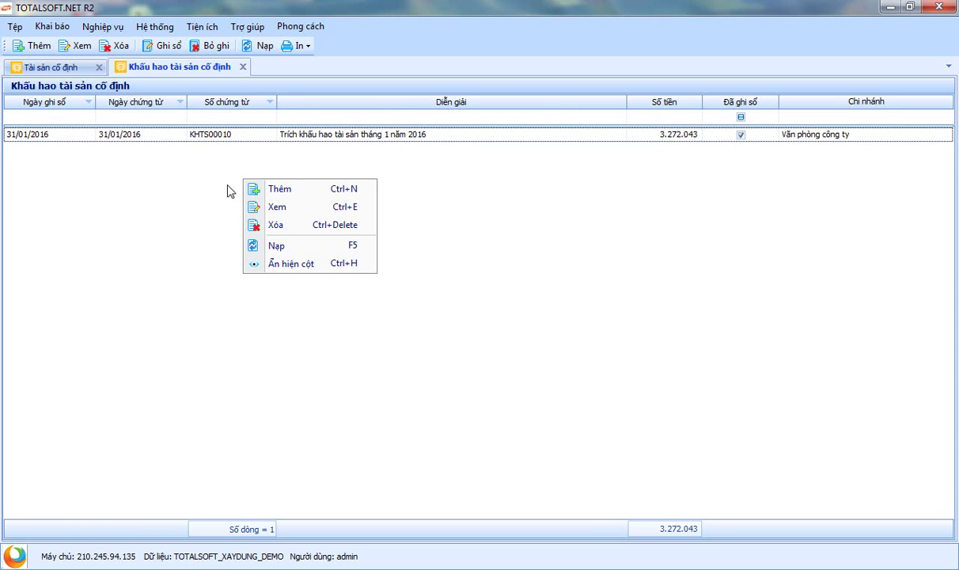
pyautogui.click(303, 201)
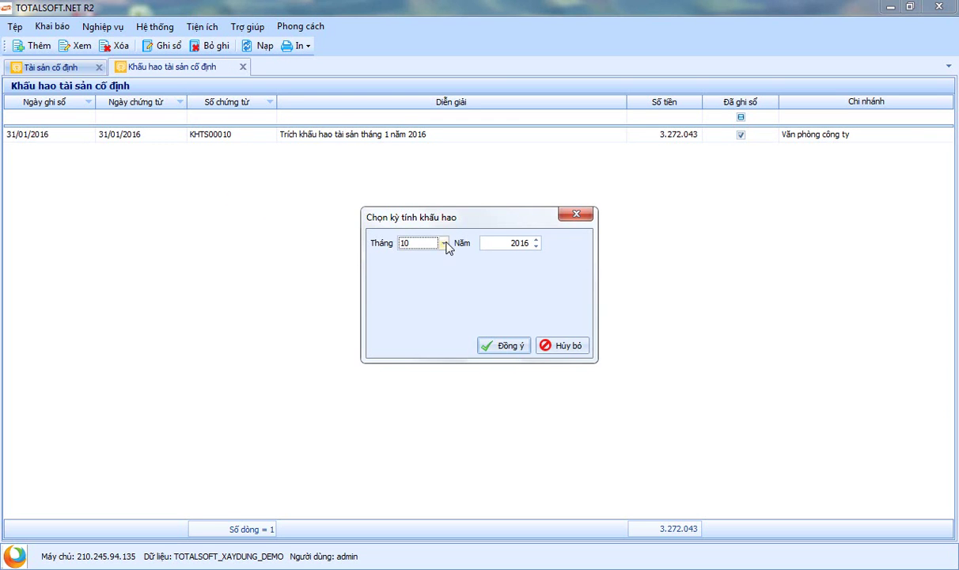
pyautogui.click(444, 243)
pyautogui.scroll(1, 467, 288)
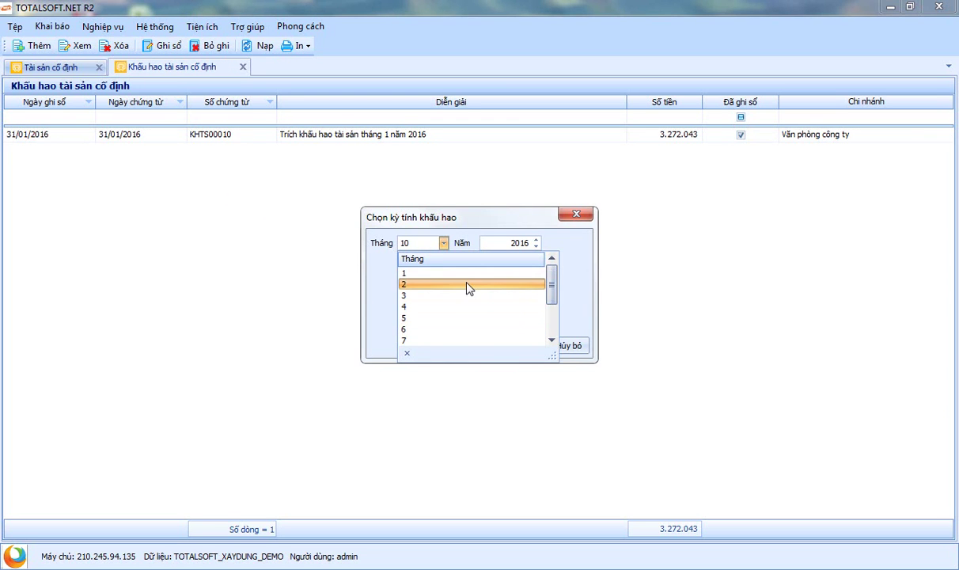
pyautogui.click(467, 285)
pyautogui.click(499, 344)
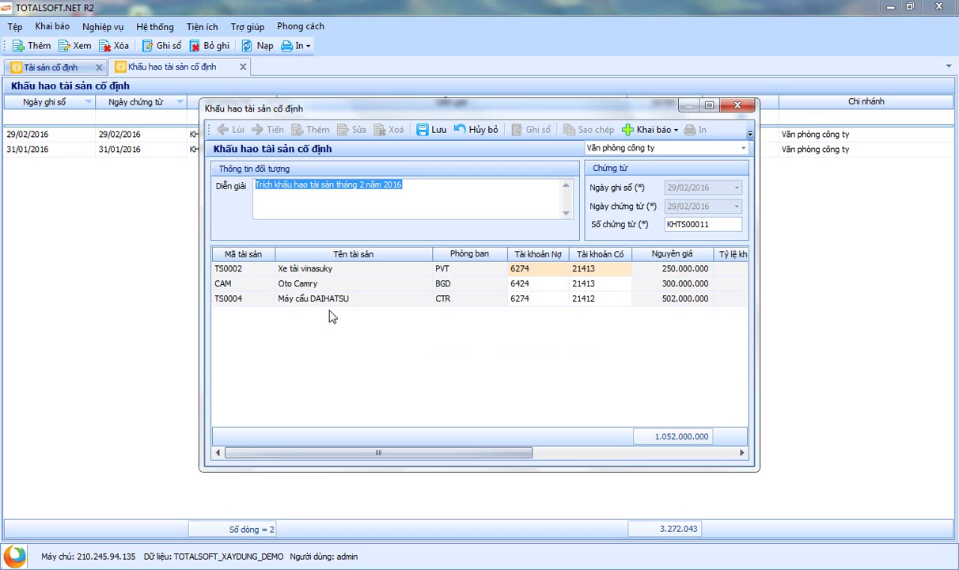
# Step: In the February depreciation lines, assign expense item SXC to both Xe tải vinasuky and Máy cẩu DAIHATSU
pyautogui.moveTo(381, 452)
pyautogui.mouseDown()
pyautogui.moveTo(583, 451)
pyautogui.moveTo(381, 452)
pyautogui.mouseUp()
pyautogui.click(310, 303)
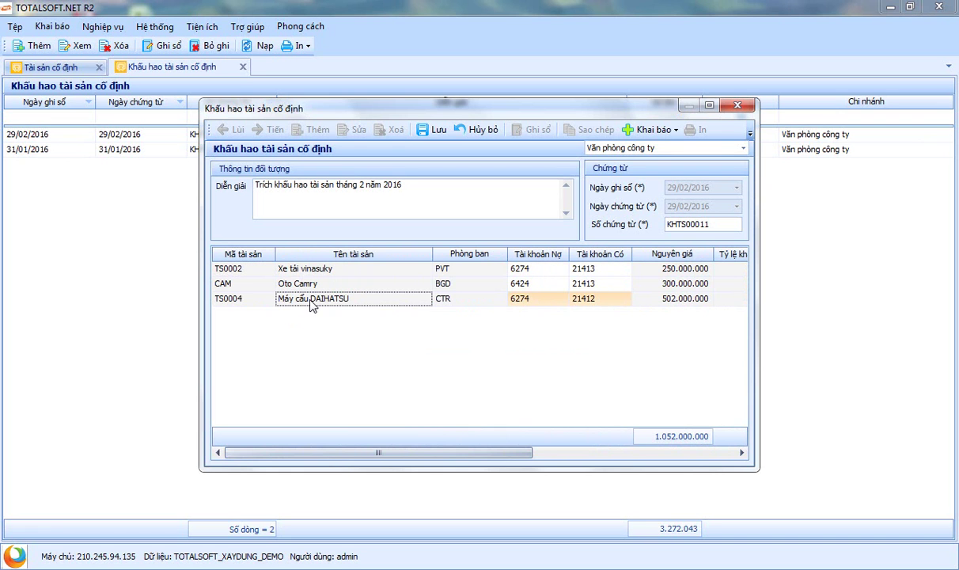
pyautogui.moveTo(379, 452); pyautogui.dragTo(580, 452)
pyautogui.click(584, 269)
pyautogui.click(605, 269)
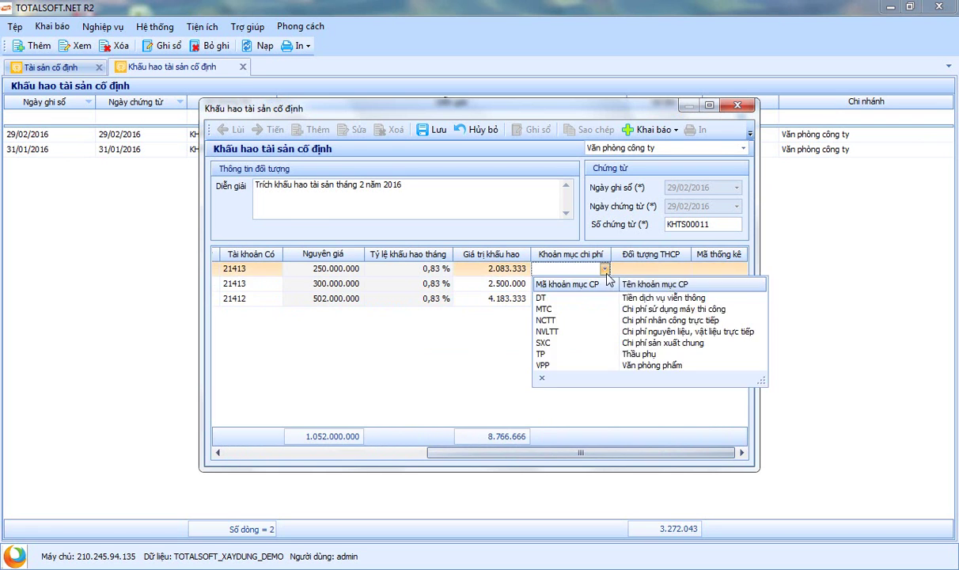
pyautogui.click(566, 346)
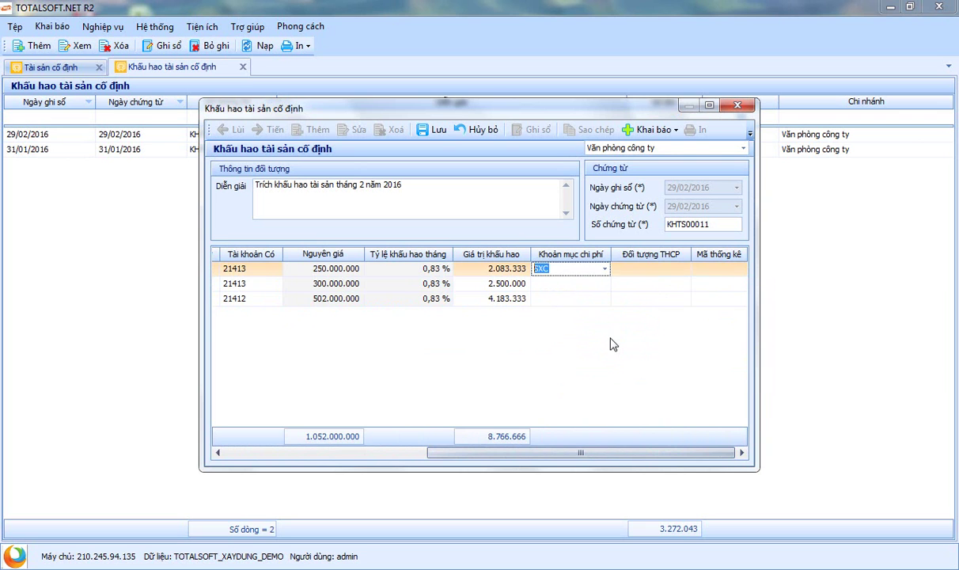
pyautogui.click(598, 299)
pyautogui.click(605, 299)
pyautogui.click(585, 369)
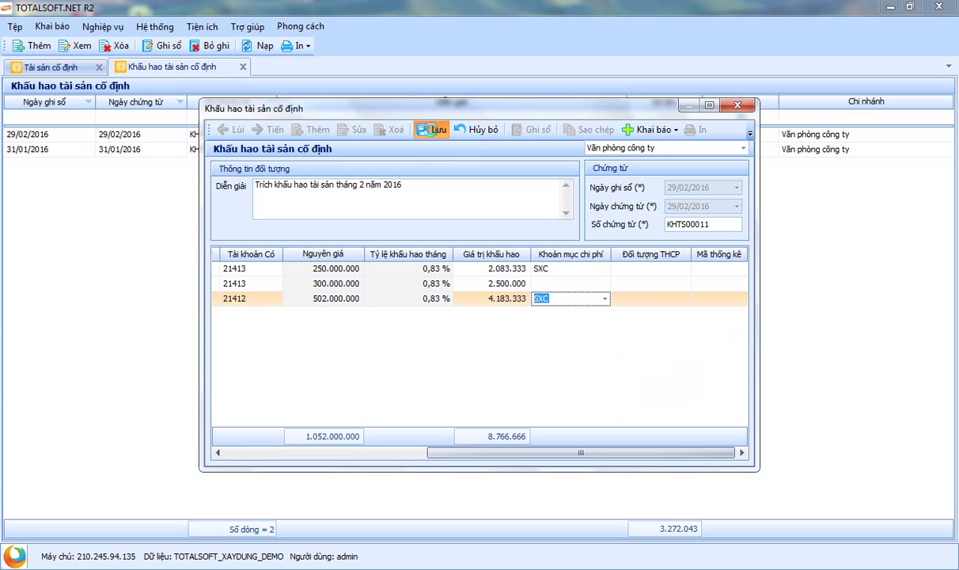
# Step: Save the February 2016 depreciation voucher and close both the voucher and the depreciation list
pyautogui.click(433, 130)
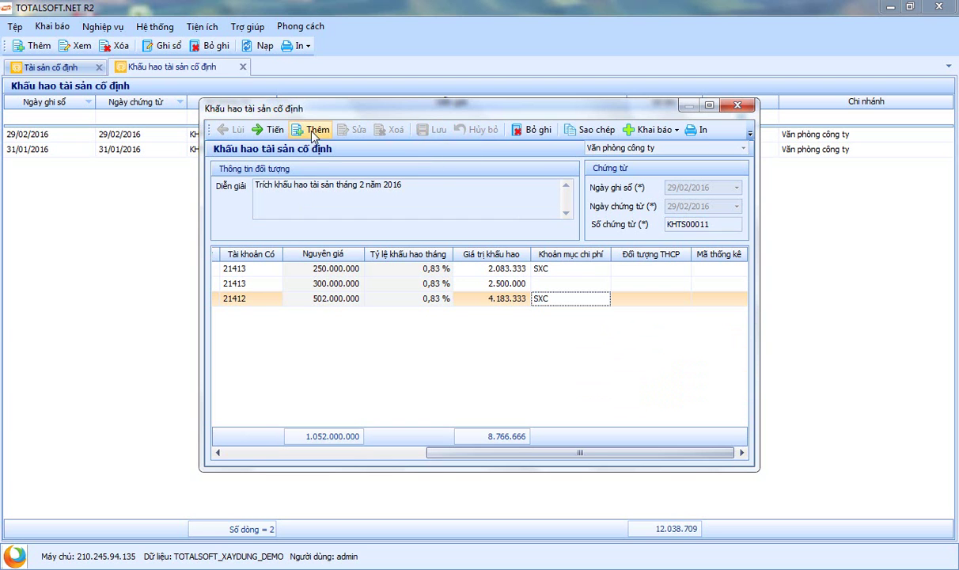
pyautogui.click(738, 106)
pyautogui.click(242, 67)
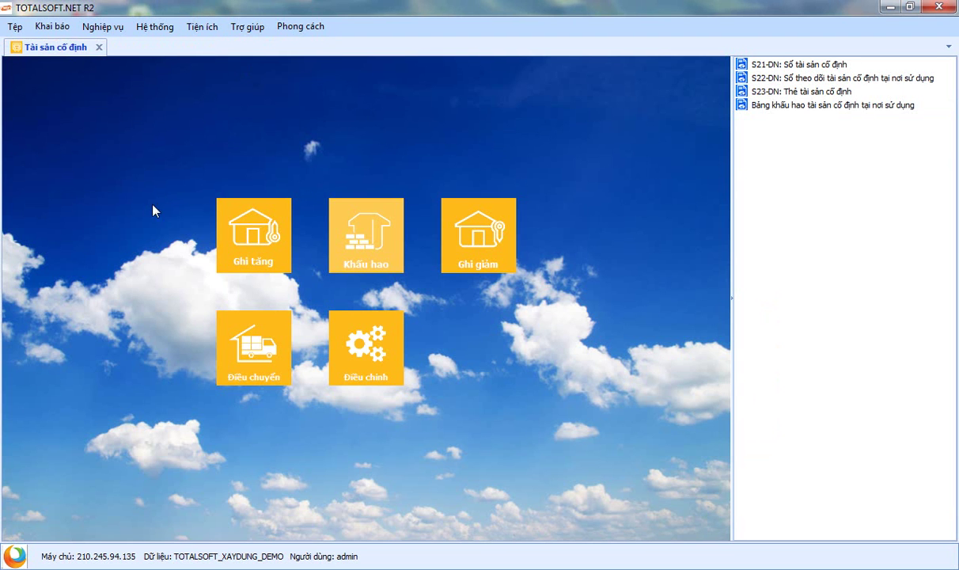